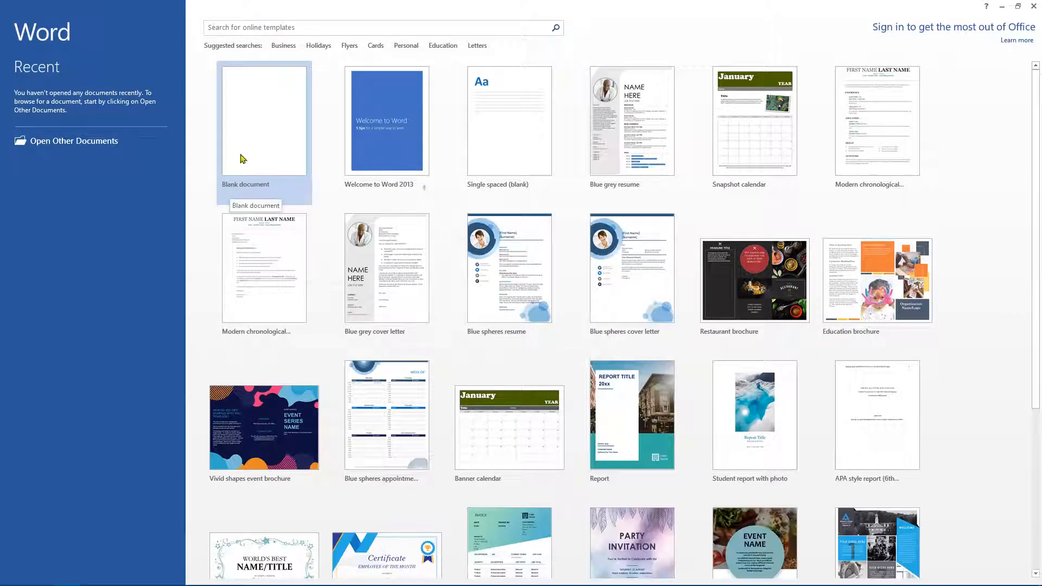
Create a blank document and enter "Title" and "Sub Heading 1" on separate lines
{"action": "left_click", "coordinate": [266, 133]}
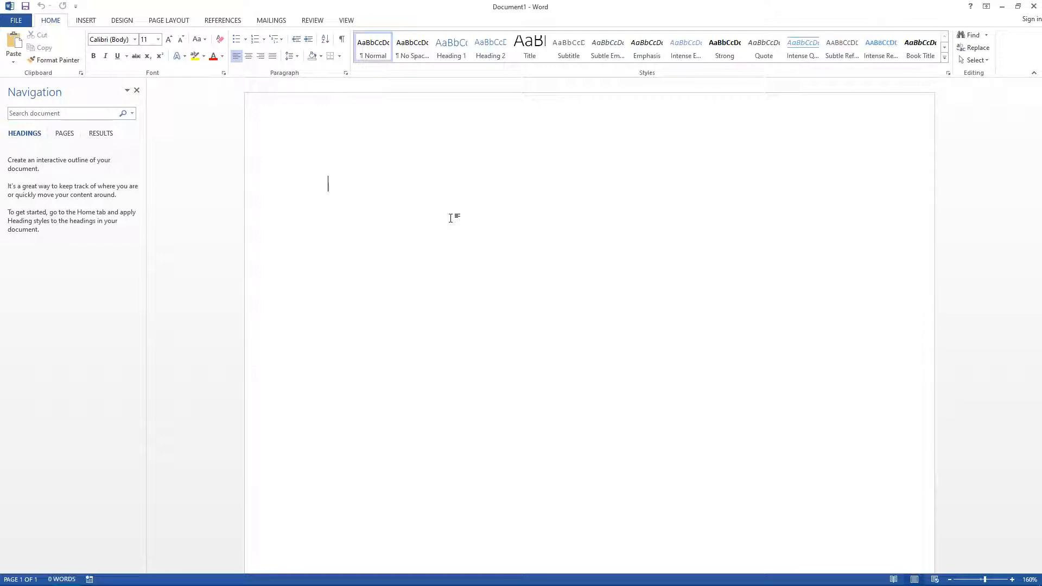
{"action": "type", "text": "Tt"}
{"action": "key", "text": "Return"}
{"action": "type", "text": "Sub Heading 21"}
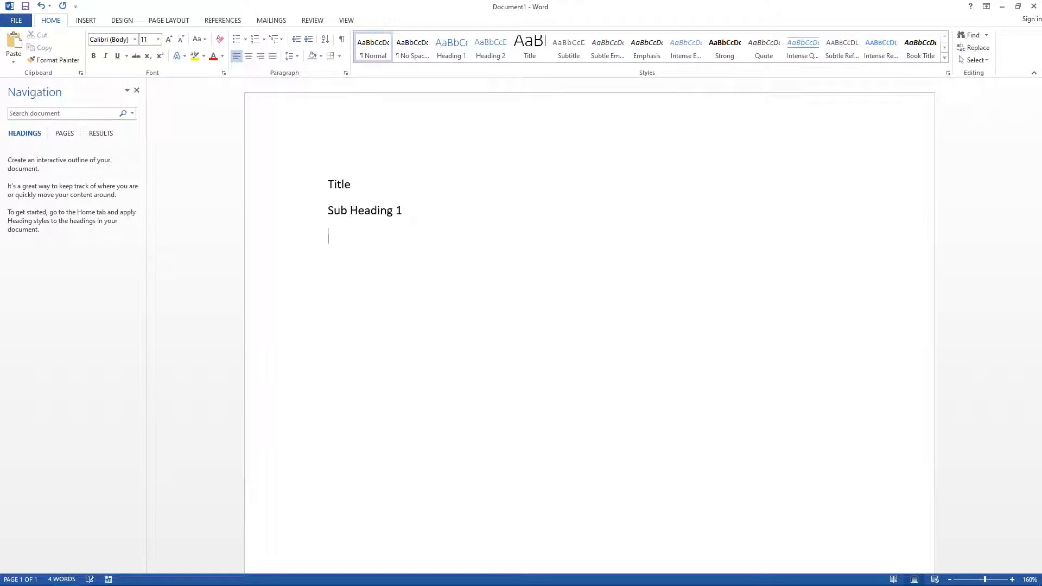
Add the lines "Some random text.", "Sub Heading 2" and "Some more random text." below the first subheading
{"action": "type", "text": "Some"}
{"action": "type", "text": " random text"}
{"action": "type", "text": "Sub"}
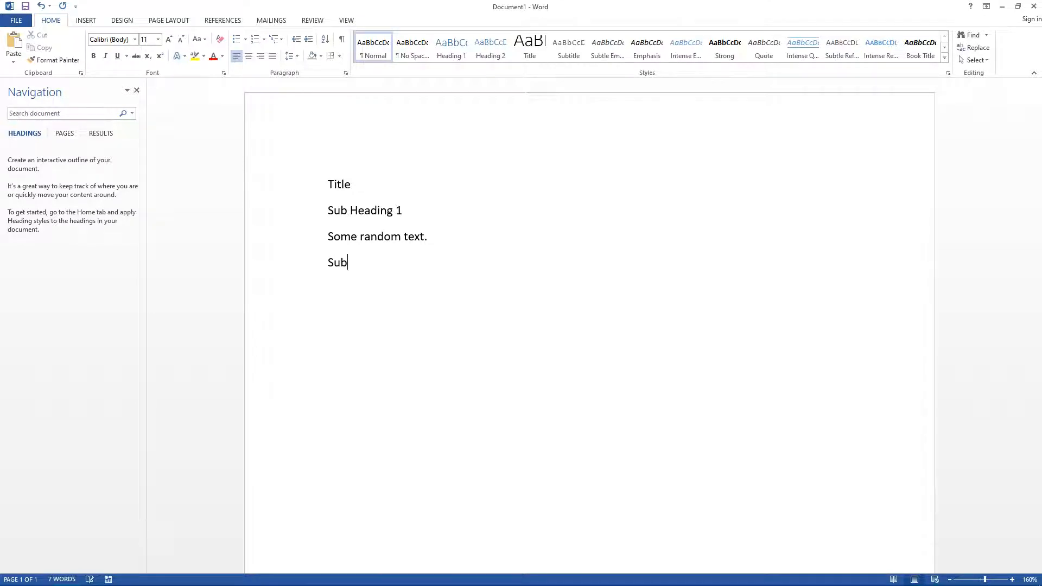
{"action": "type", "text": " Heading2"}
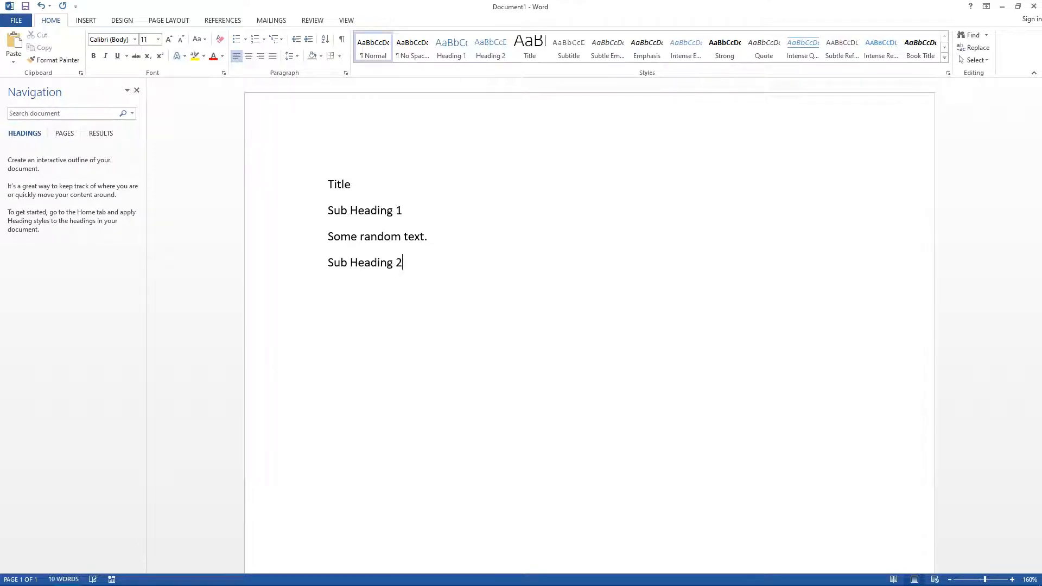
{"action": "type", "text": "Some more random text."}
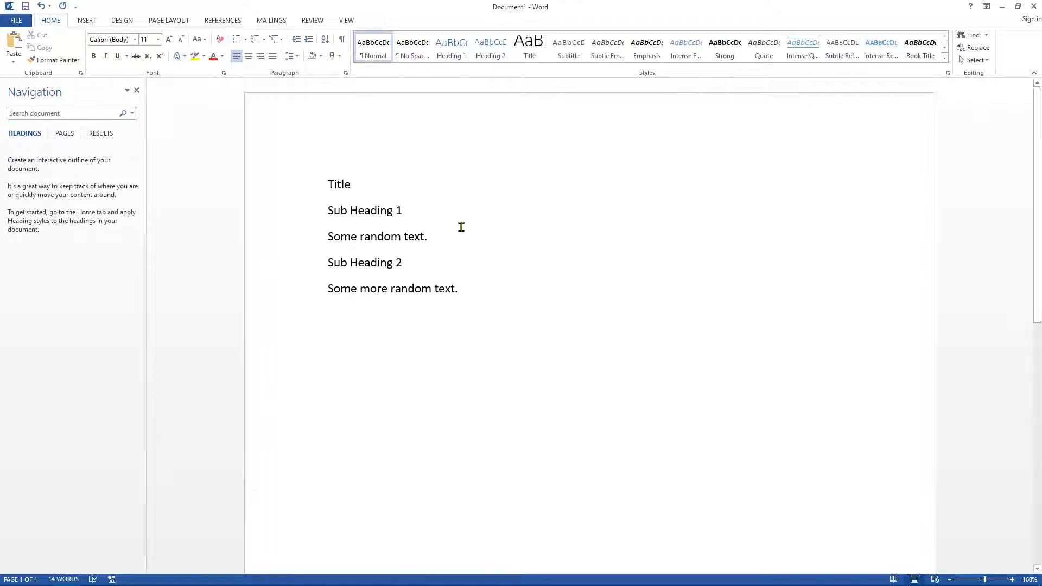
Format the "Title" line manually as bold with a font size of 22
{"action": "double_click", "coordinate": [336, 185]}
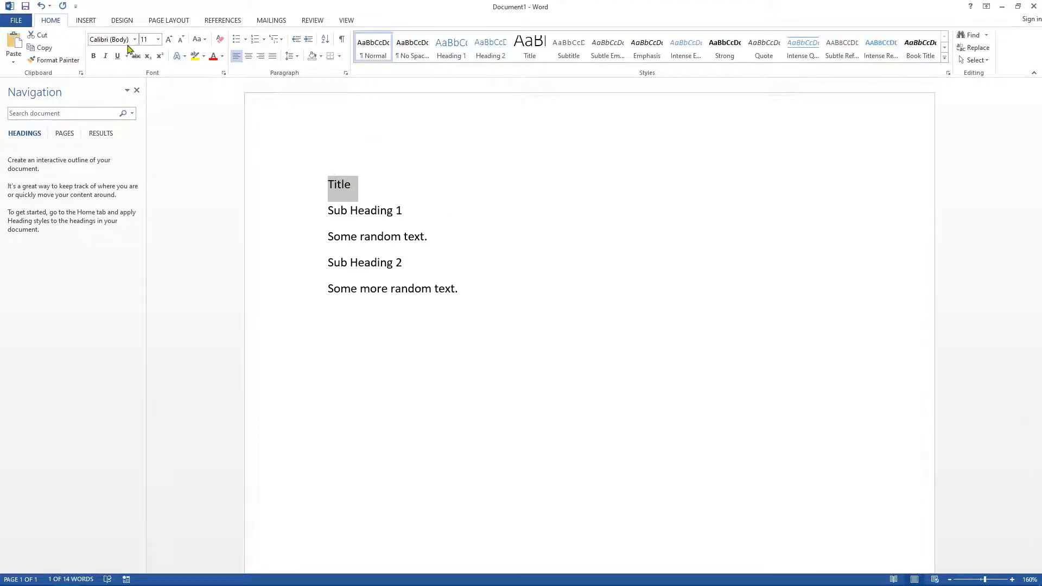
{"action": "left_click", "coordinate": [93, 56]}
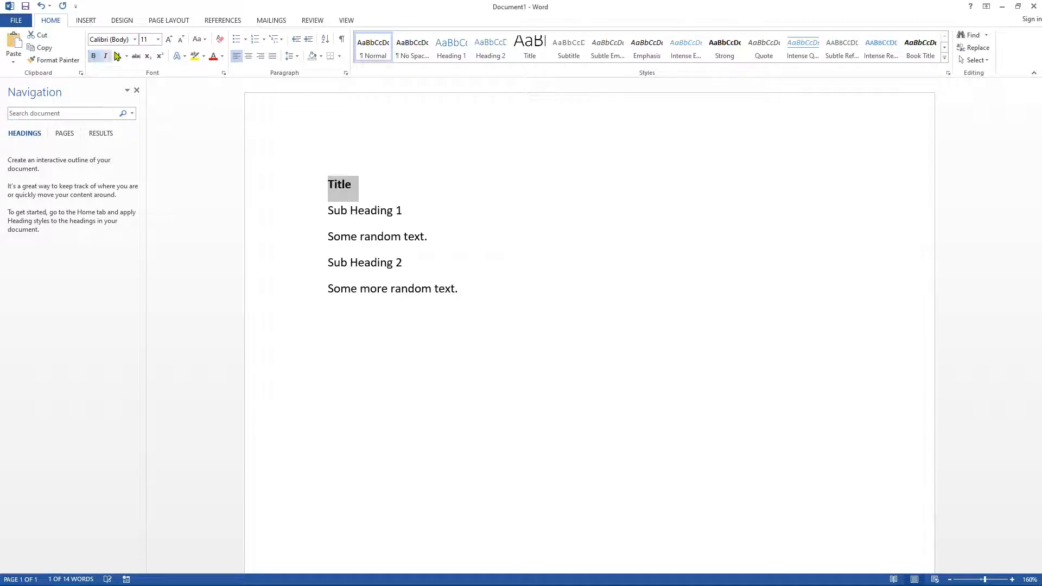
{"action": "left_click", "coordinate": [158, 39]}
{"action": "left_click", "coordinate": [145, 146]}
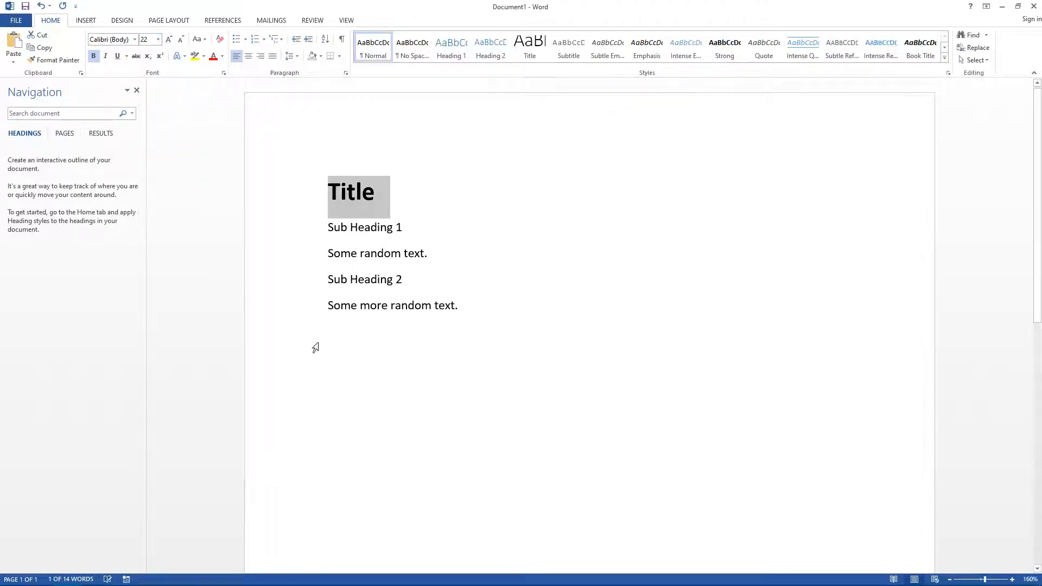
{"action": "left_click", "coordinate": [318, 341]}
Format the "Sub Heading 1" line manually with font size 14, bold and italic
{"action": "triple_click", "coordinate": [356, 227]}
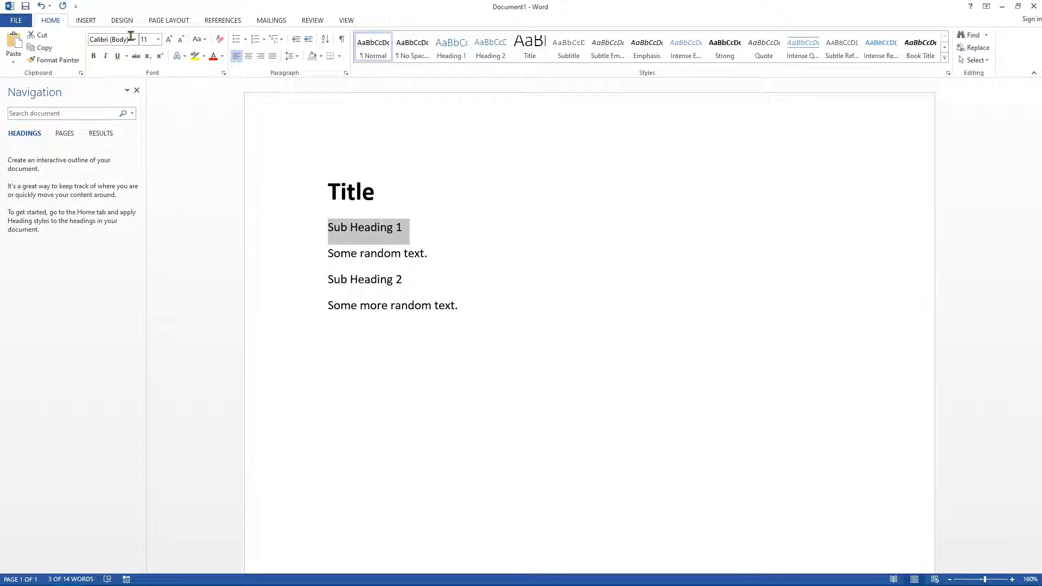
{"action": "left_click", "coordinate": [157, 39]}
{"action": "left_click", "coordinate": [145, 105]}
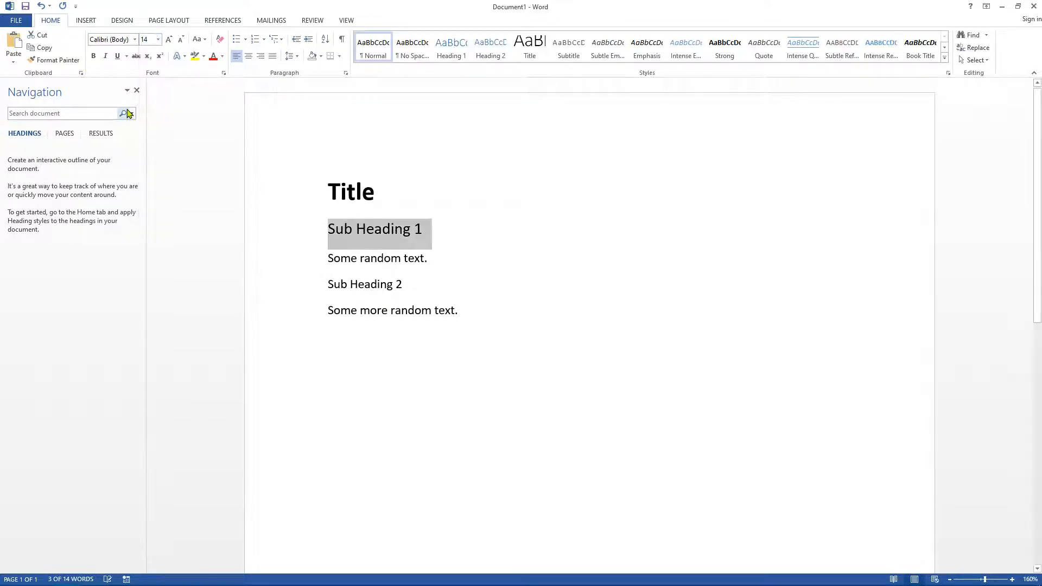
{"action": "left_click", "coordinate": [95, 57]}
{"action": "left_click", "coordinate": [105, 56]}
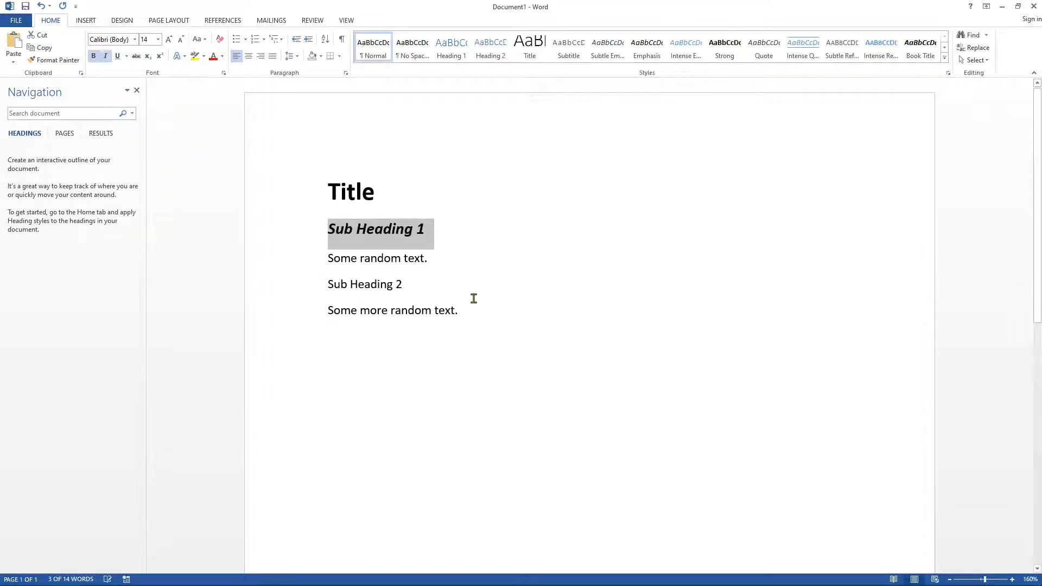
{"action": "left_click", "coordinate": [472, 298]}
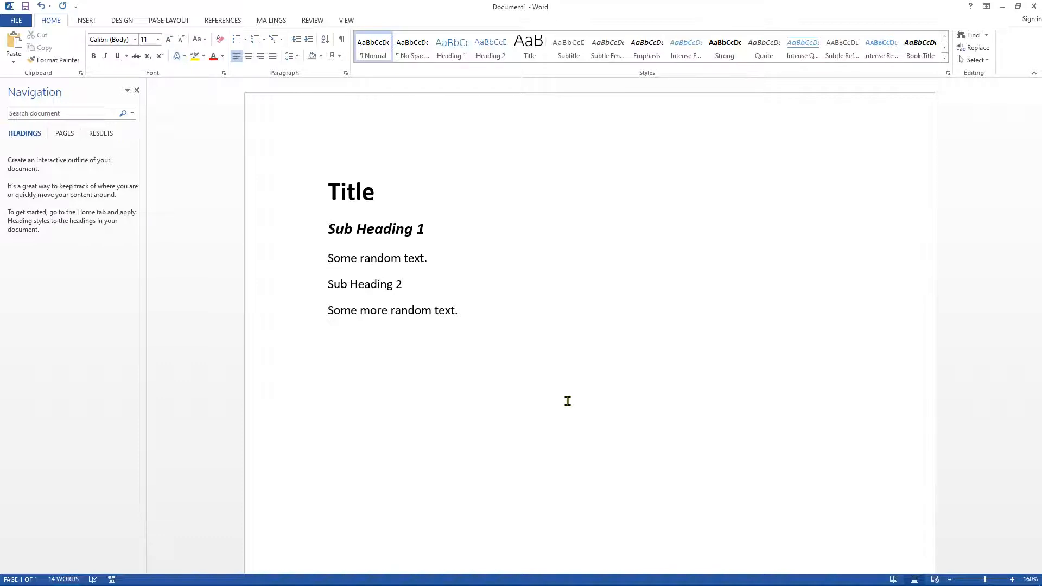
Reset all the text to the Normal style at font size 10 and remove the italics
{"action": "left_click_drag", "start_coordinate": [404, 368], "coordinate": [228, 93]}
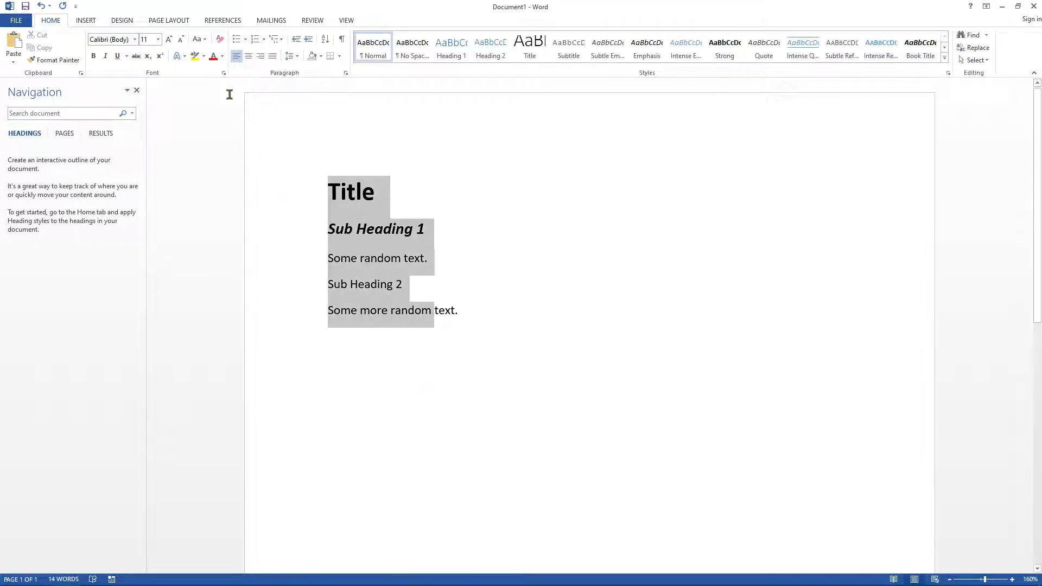
{"action": "left_click", "coordinate": [380, 202]}
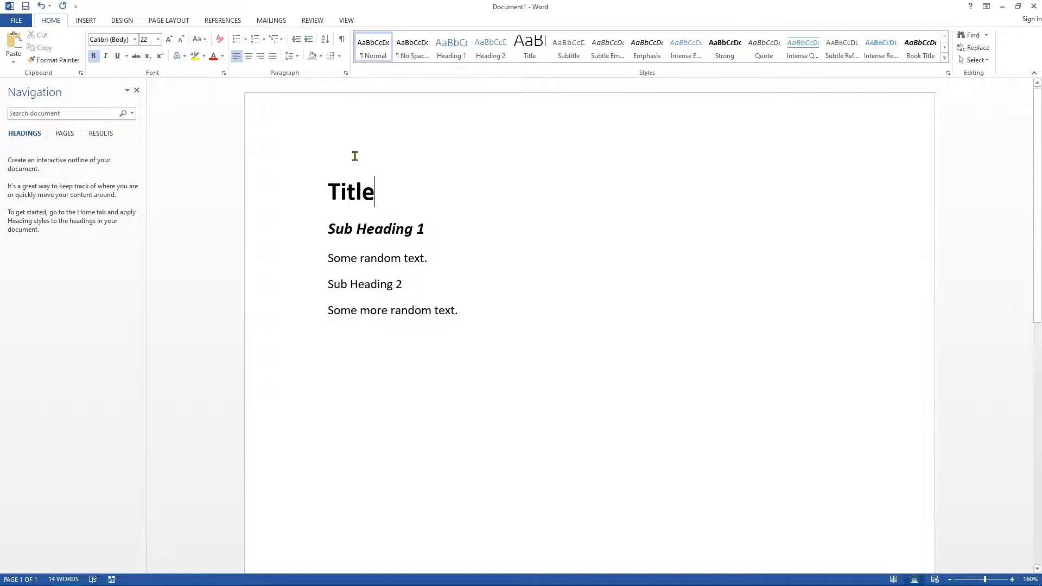
{"action": "left_click_drag", "start_coordinate": [353, 156], "coordinate": [726, 409]}
{"action": "left_click", "coordinate": [370, 43]}
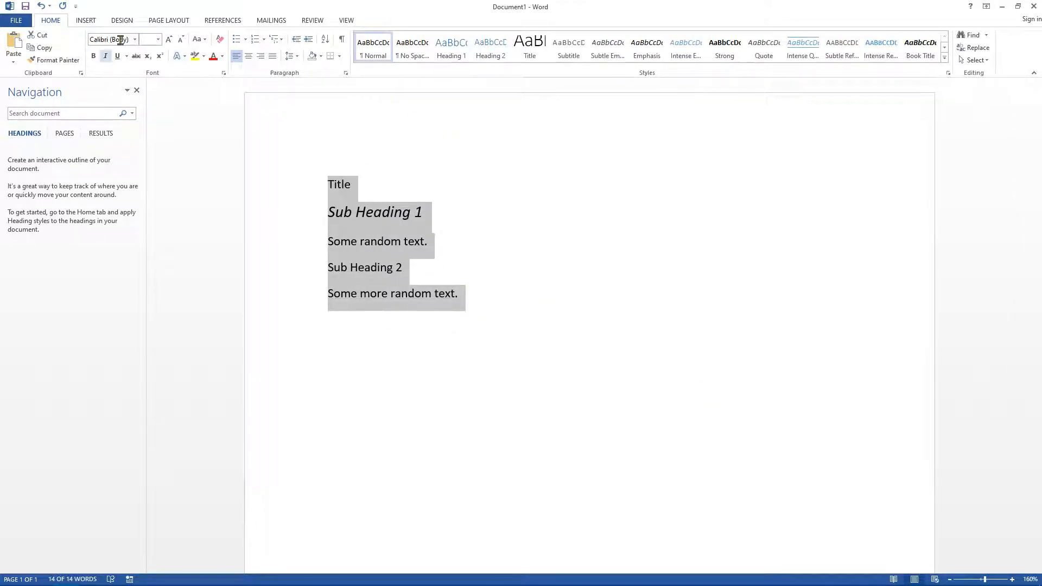
{"action": "left_click", "coordinate": [158, 39]}
{"action": "left_click", "coordinate": [153, 72]}
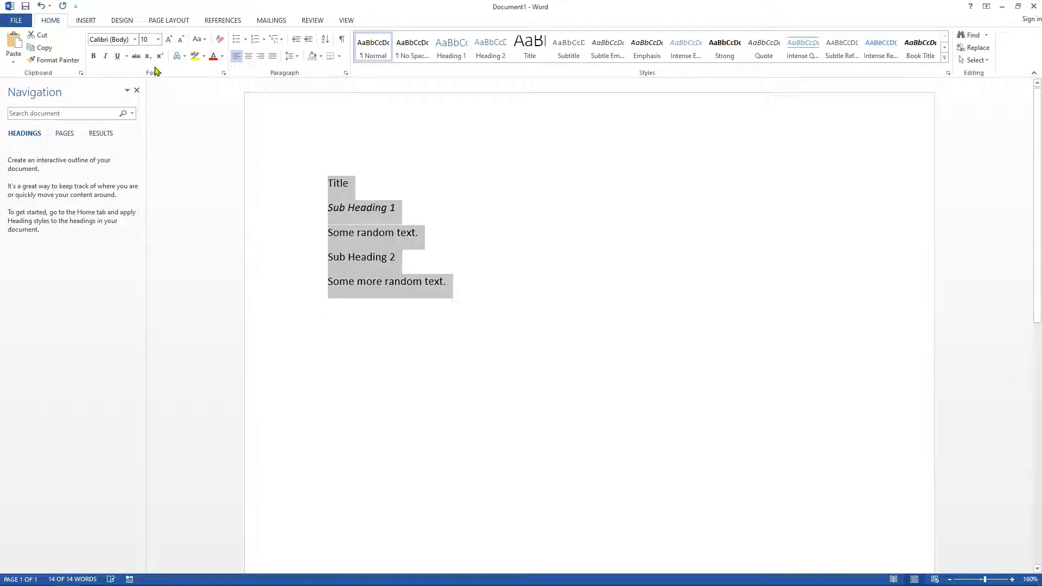
{"action": "left_click", "coordinate": [105, 56]}
{"action": "left_click", "coordinate": [105, 56]}
{"action": "left_click", "coordinate": [507, 158]}
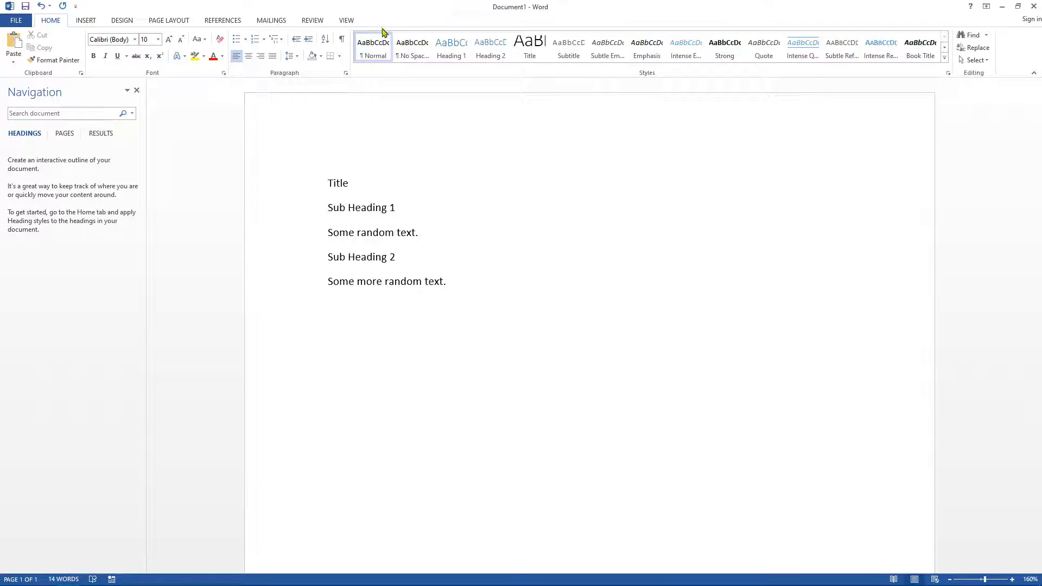
Apply the Title style to the "Title" line
{"action": "double_click", "coordinate": [342, 183]}
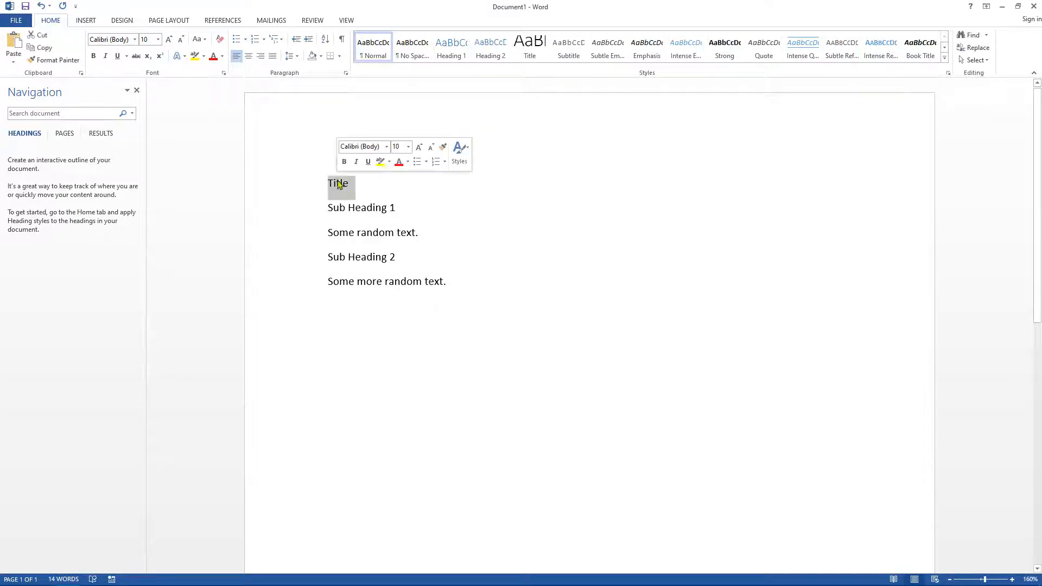
{"action": "left_click", "coordinate": [537, 45]}
{"action": "left_click", "coordinate": [535, 260]}
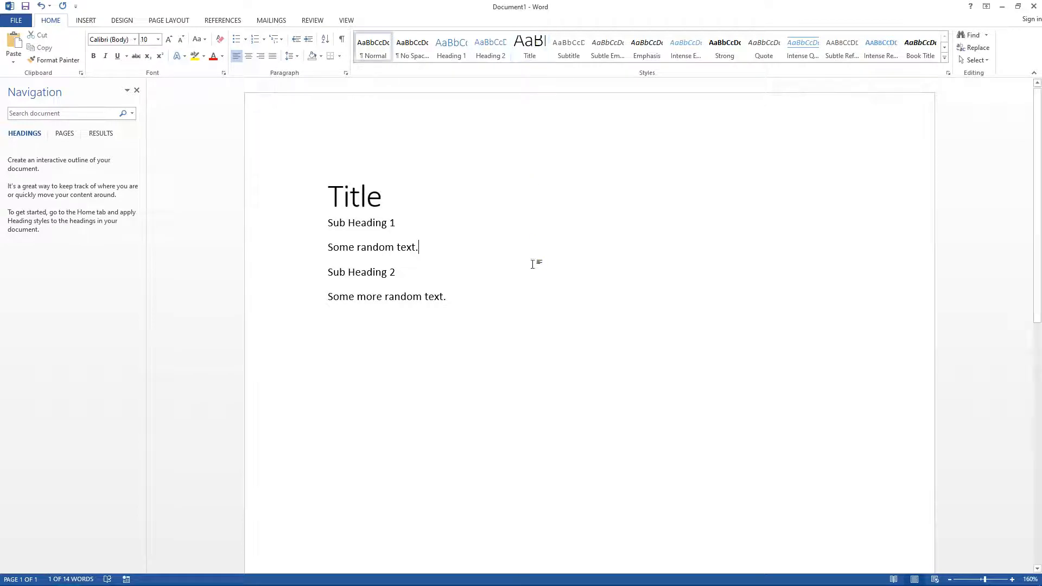
Apply the Heading 1 style to the "Sub Heading 1" line
{"action": "triple_click", "coordinate": [343, 222]}
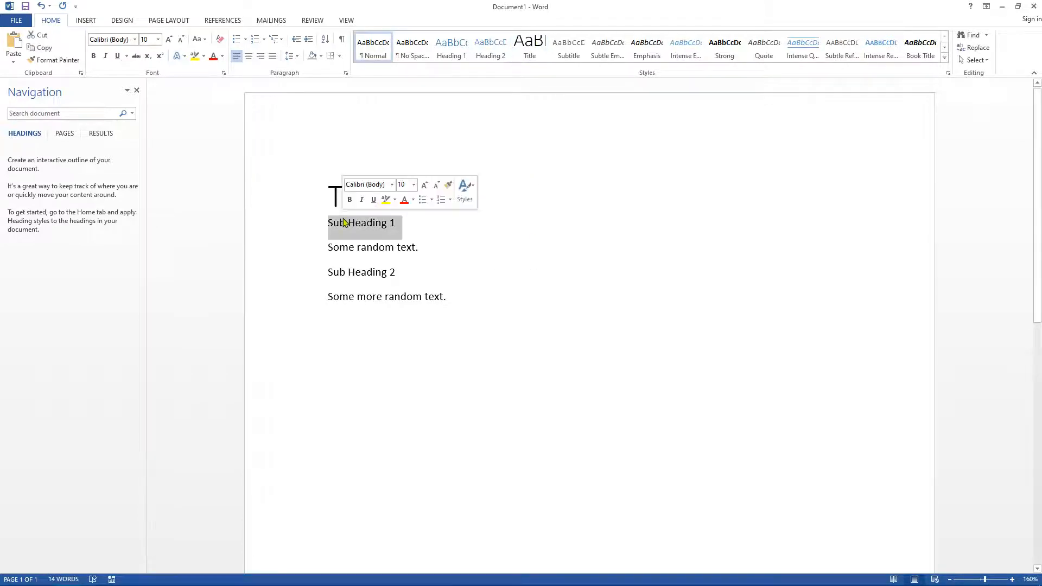
{"action": "left_click", "coordinate": [457, 43]}
{"action": "left_click", "coordinate": [427, 275]}
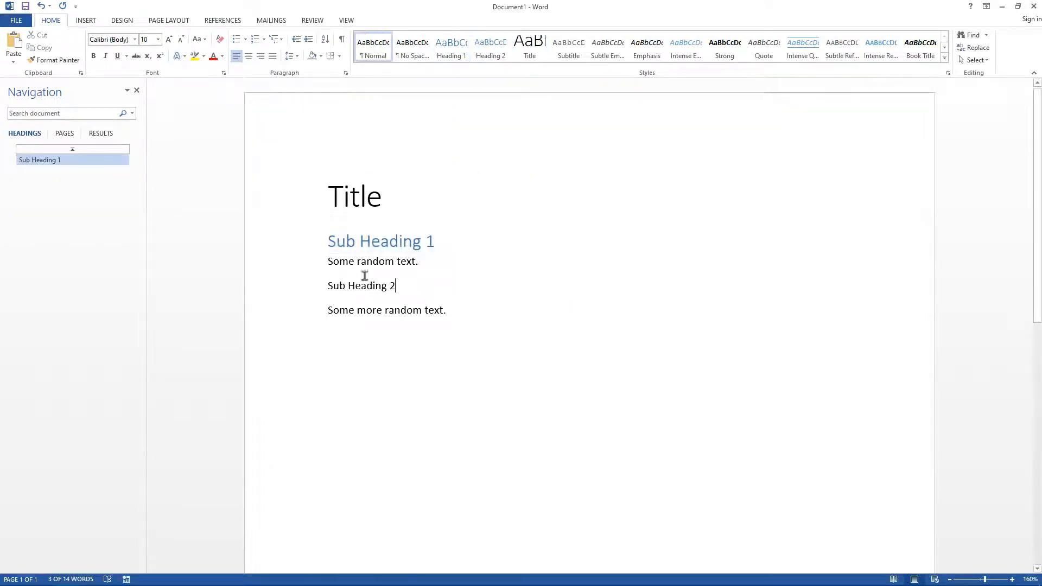
Apply the Heading 2 style to the "Sub Heading 2" line
{"action": "triple_click", "coordinate": [335, 261]}
{"action": "left_click", "coordinate": [494, 268]}
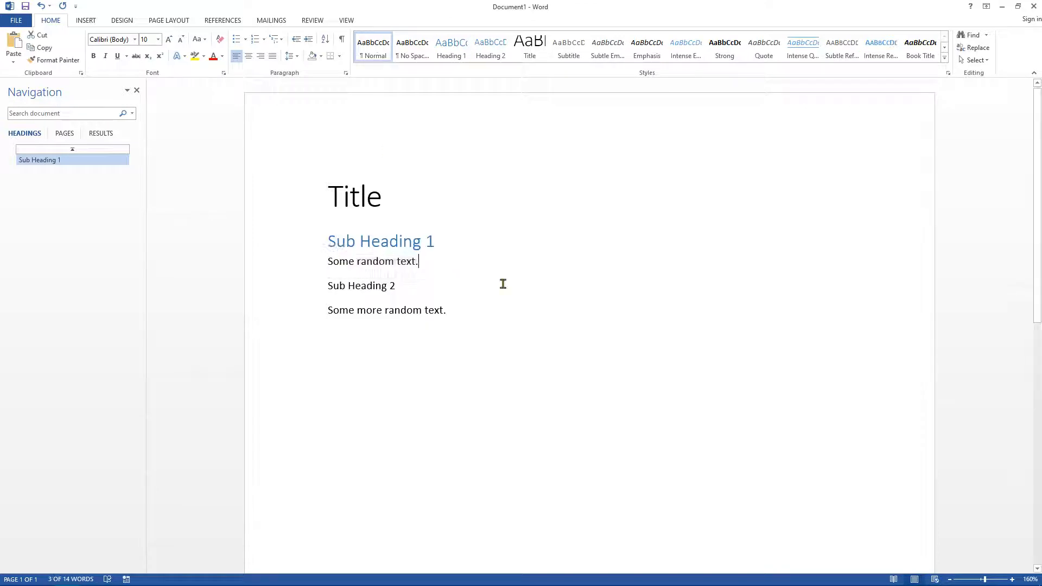
{"action": "triple_click", "coordinate": [344, 286]}
{"action": "left_click", "coordinate": [491, 48]}
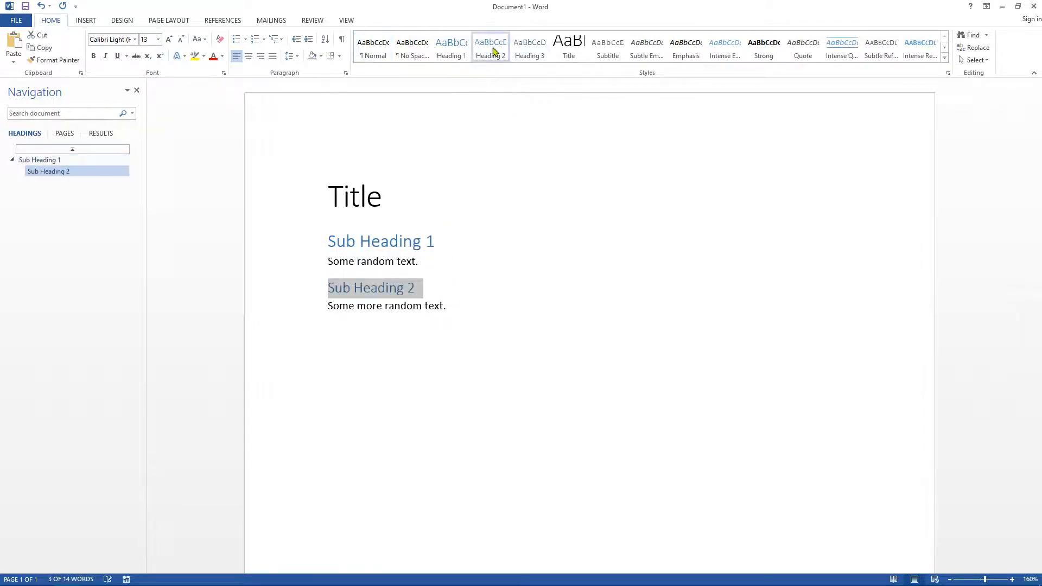
{"action": "left_click", "coordinate": [567, 361]}
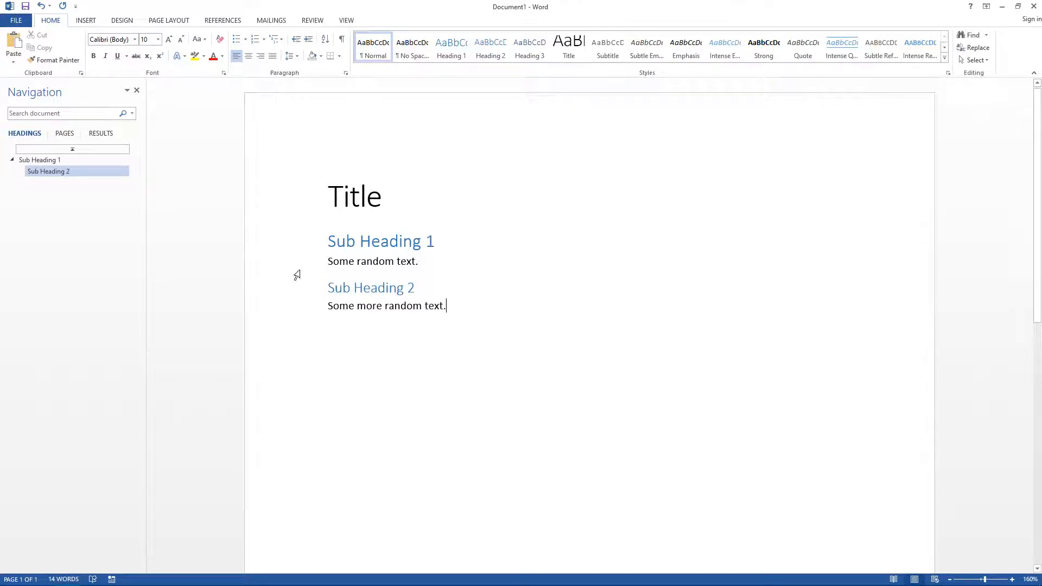
Modify the Title style so that its font is Segoe UI Semibold
{"action": "double_click", "coordinate": [356, 196]}
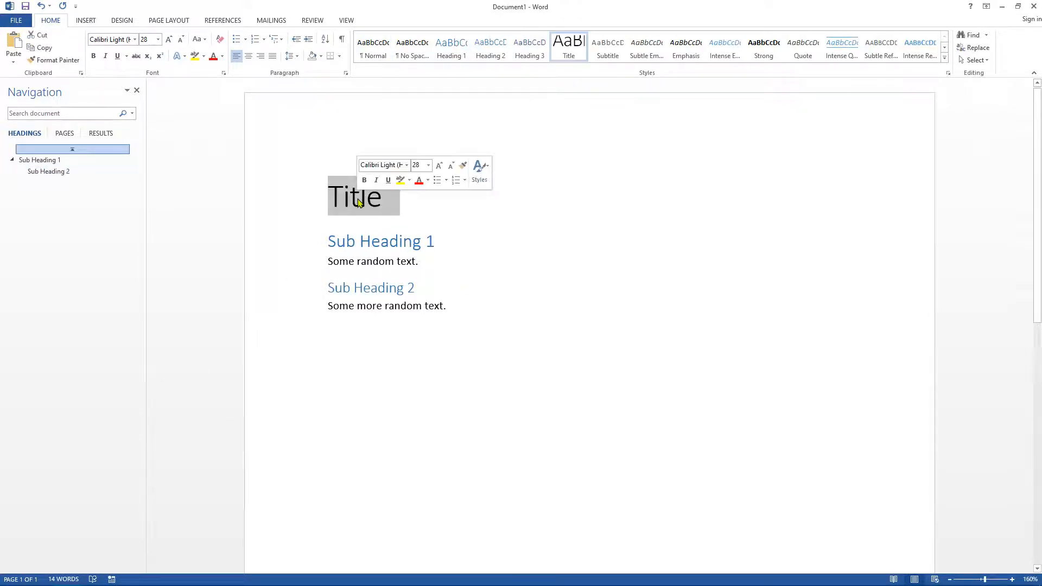
{"action": "left_click", "coordinate": [504, 382]}
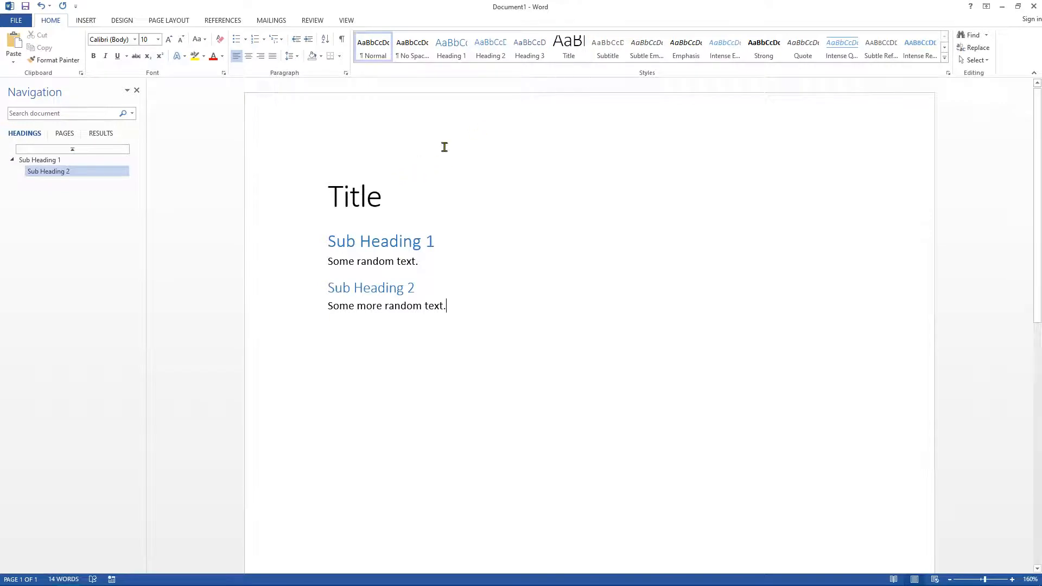
{"action": "right_click", "coordinate": [572, 50]}
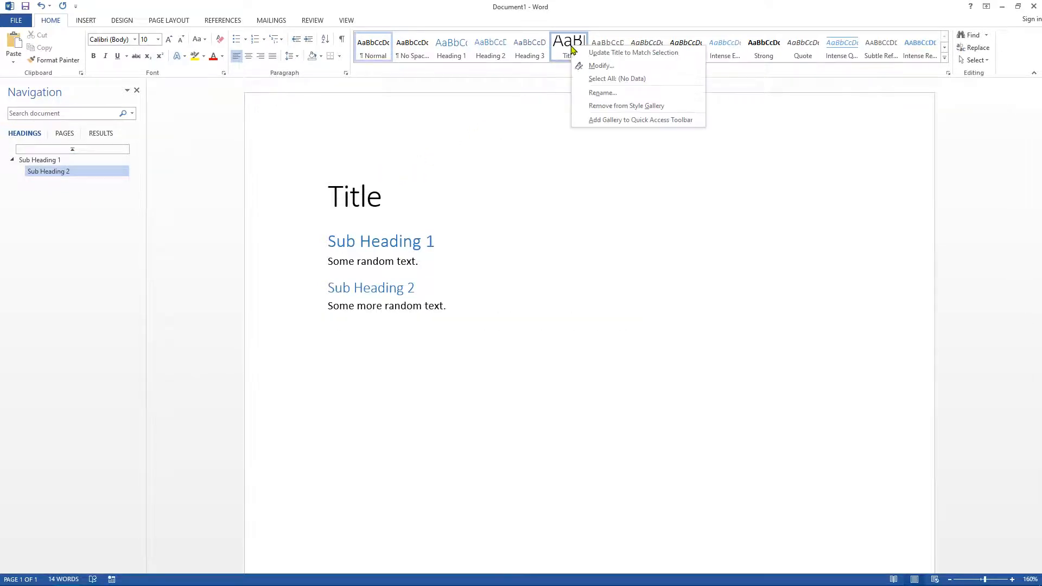
{"action": "left_click", "coordinate": [599, 66]}
{"action": "left_click", "coordinate": [444, 242]}
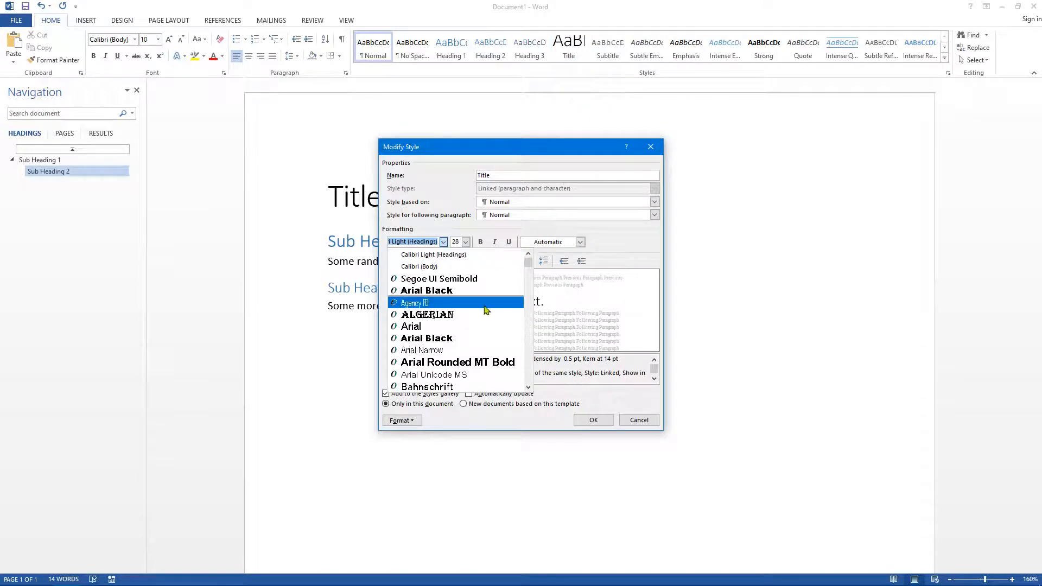
{"action": "left_click", "coordinate": [436, 280]}
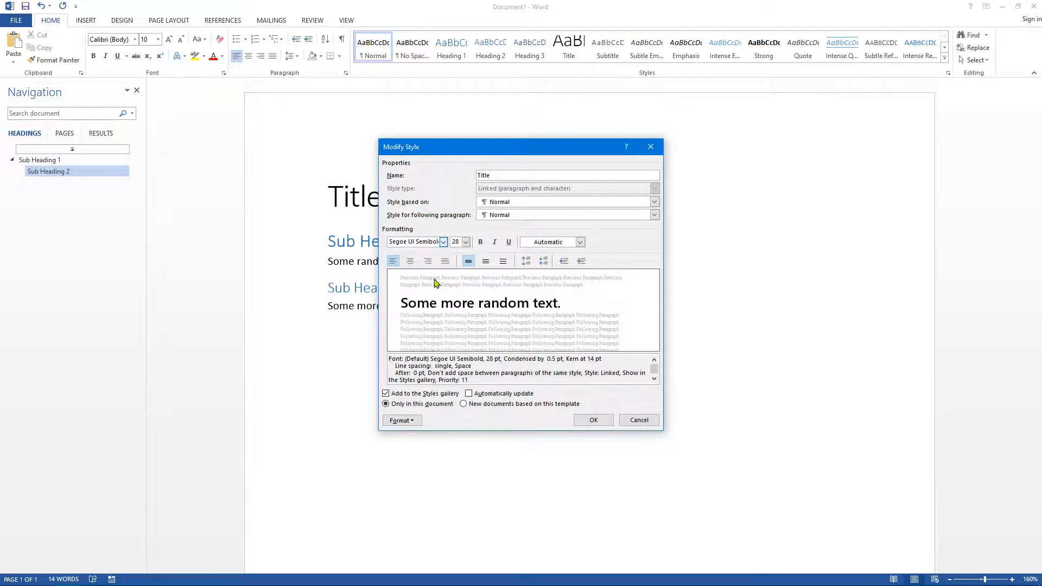
{"action": "left_click", "coordinate": [597, 421]}
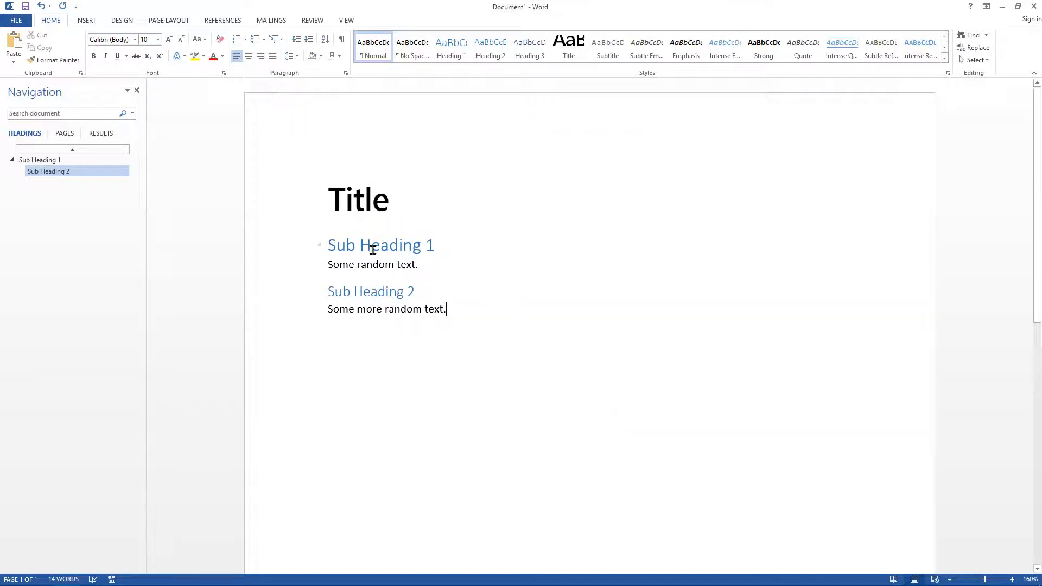
Modify the Heading 2 style so that its font is Segoe UI Semibold
{"action": "triple_click", "coordinate": [355, 292]}
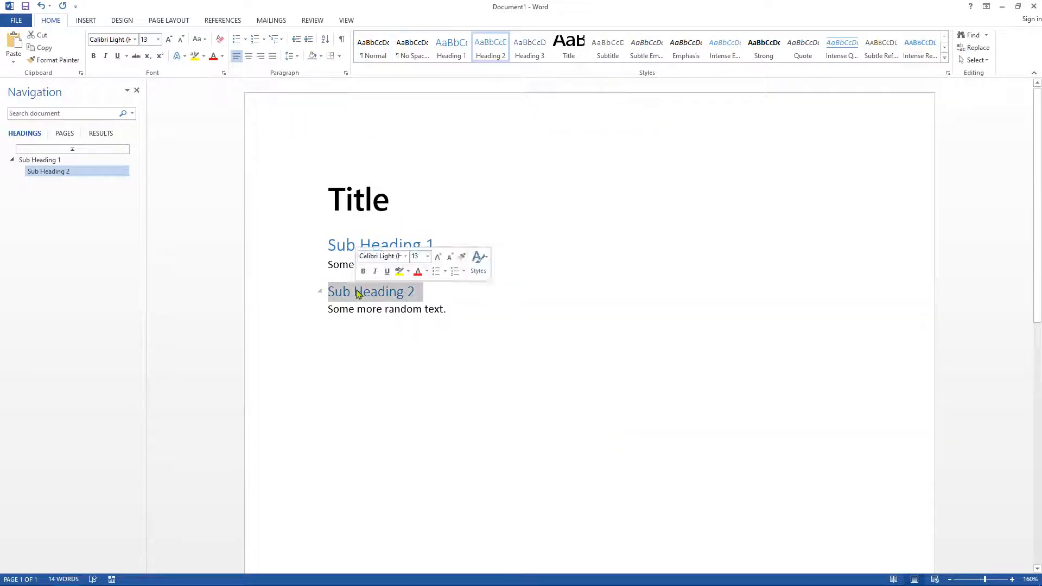
{"action": "right_click", "coordinate": [490, 48]}
{"action": "left_click", "coordinate": [505, 68]}
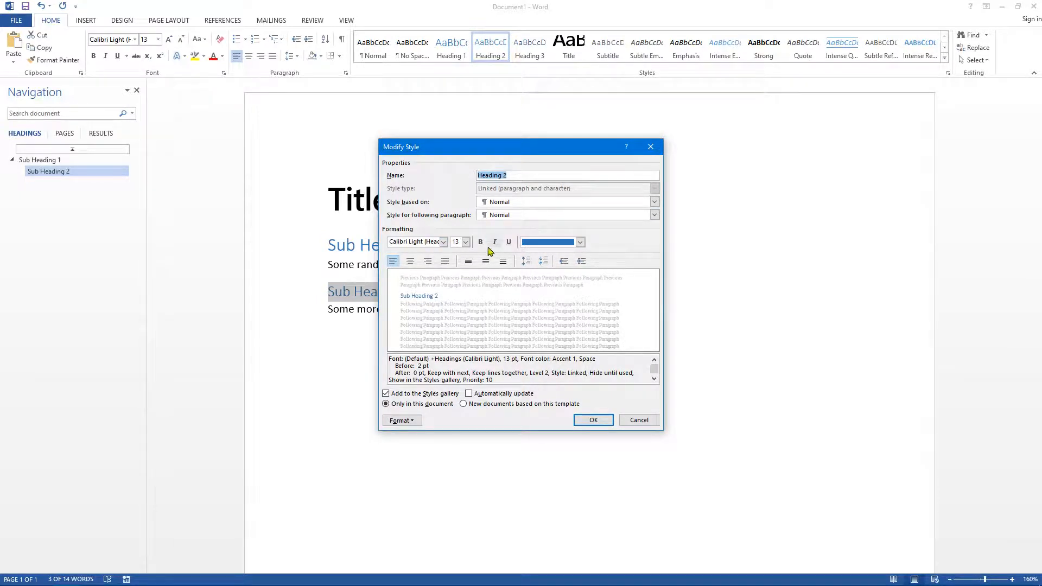
{"action": "left_click", "coordinate": [444, 242]}
{"action": "left_click", "coordinate": [434, 278]}
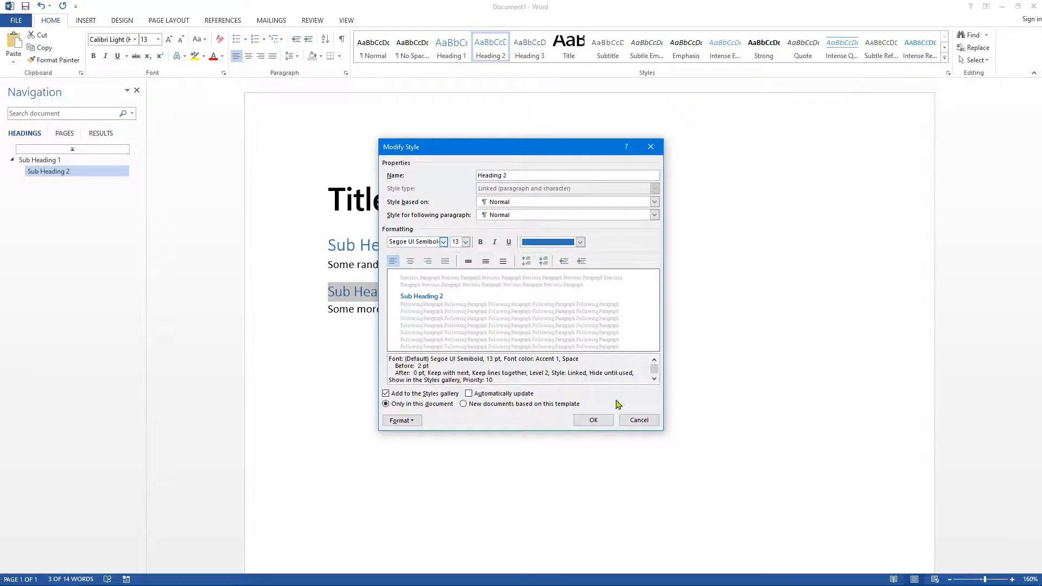
{"action": "left_click", "coordinate": [593, 419]}
Modify the Heading 1 style so that its font is Segoe UI Semibold
{"action": "triple_click", "coordinate": [353, 247]}
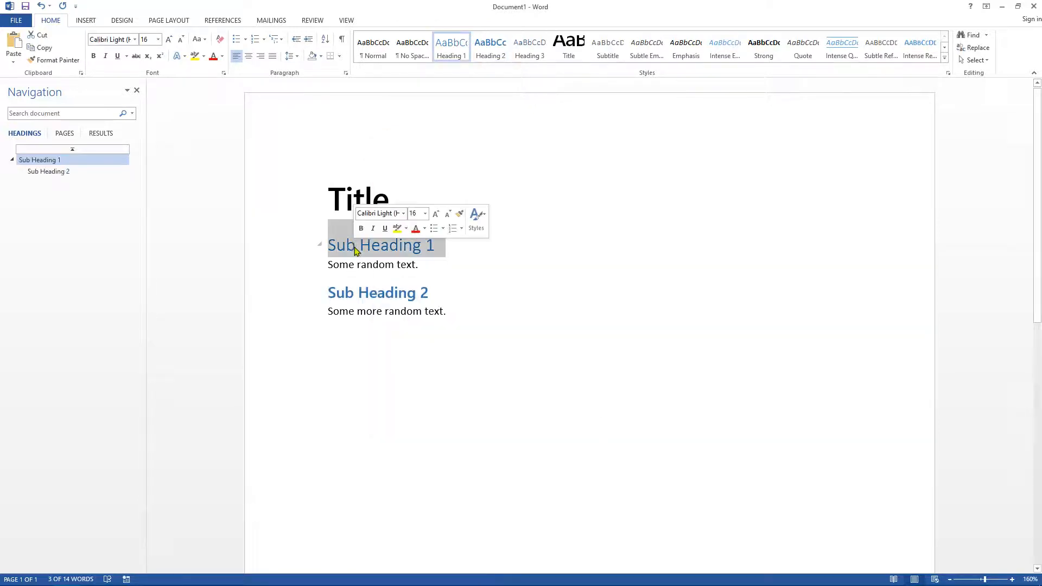
{"action": "right_click", "coordinate": [452, 47]}
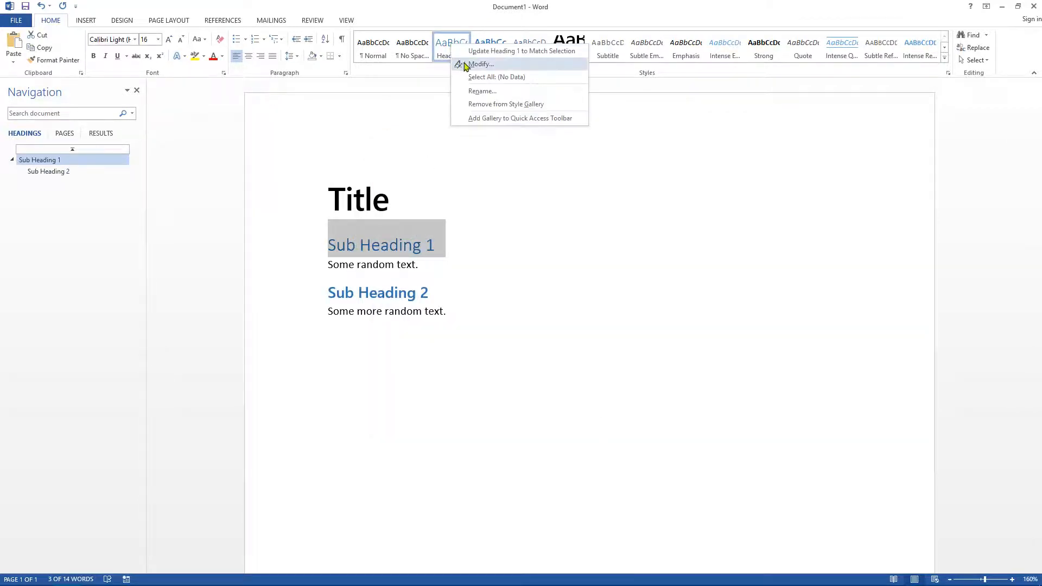
{"action": "left_click", "coordinate": [473, 64]}
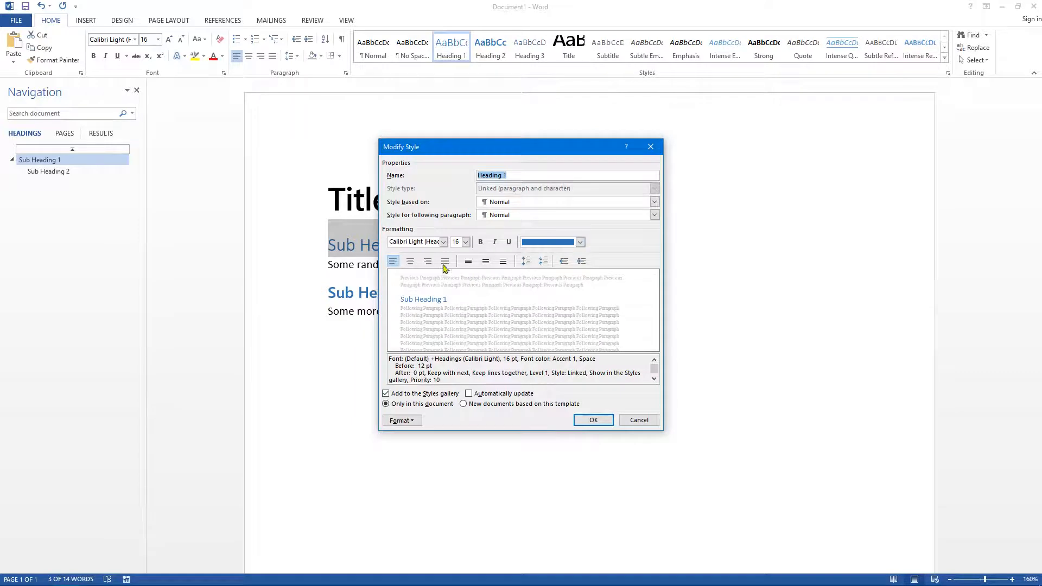
{"action": "left_click", "coordinate": [443, 242]}
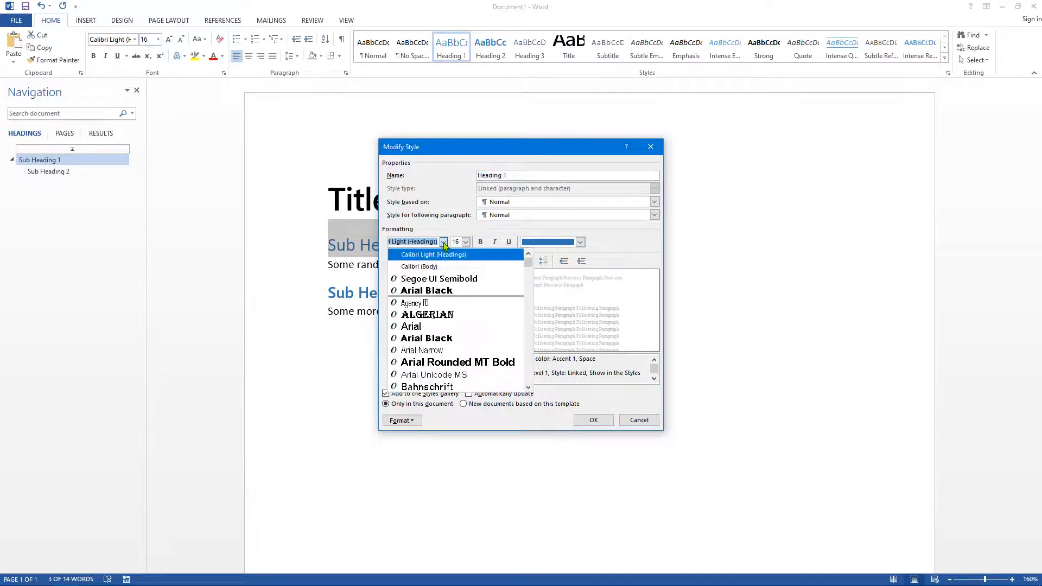
{"action": "left_click", "coordinate": [439, 279]}
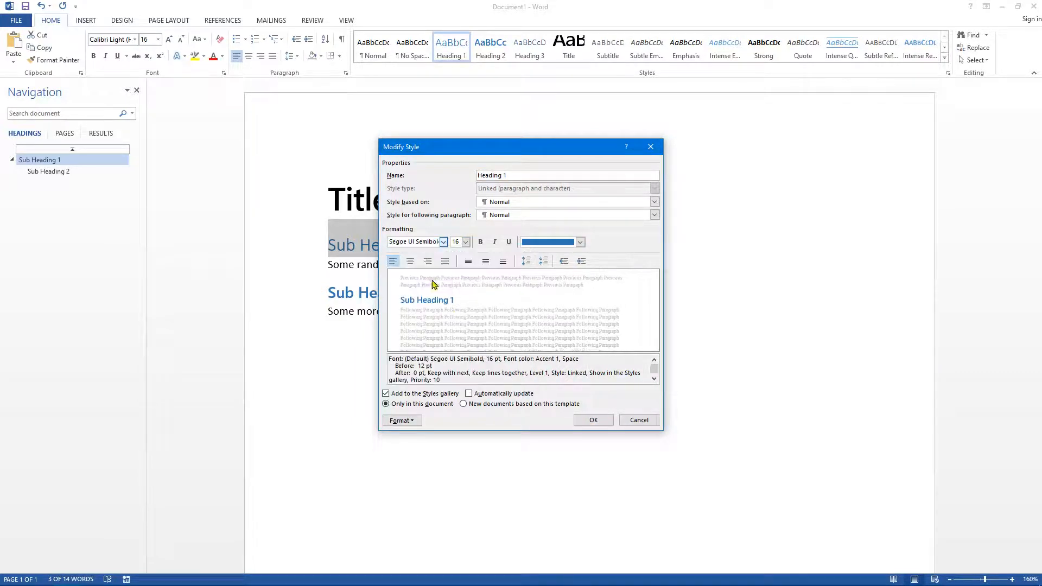
{"action": "left_click", "coordinate": [597, 418]}
Add a "Sub Heading 2" line below "Some more random text." and apply the Heading 2 style to it
{"action": "left_click", "coordinate": [487, 299]}
{"action": "left_click", "coordinate": [494, 312]}
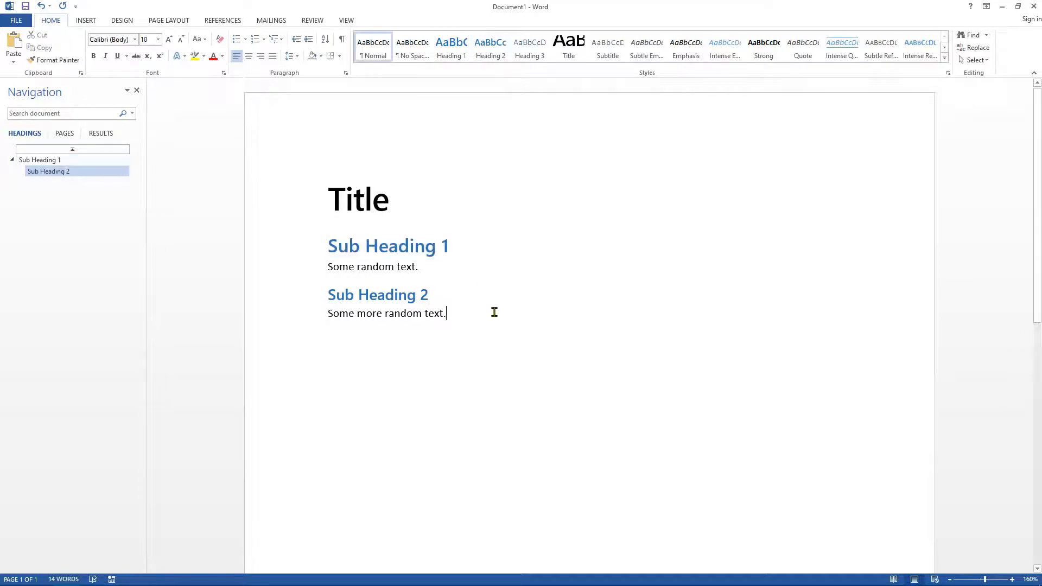
{"action": "key", "text": "Return"}
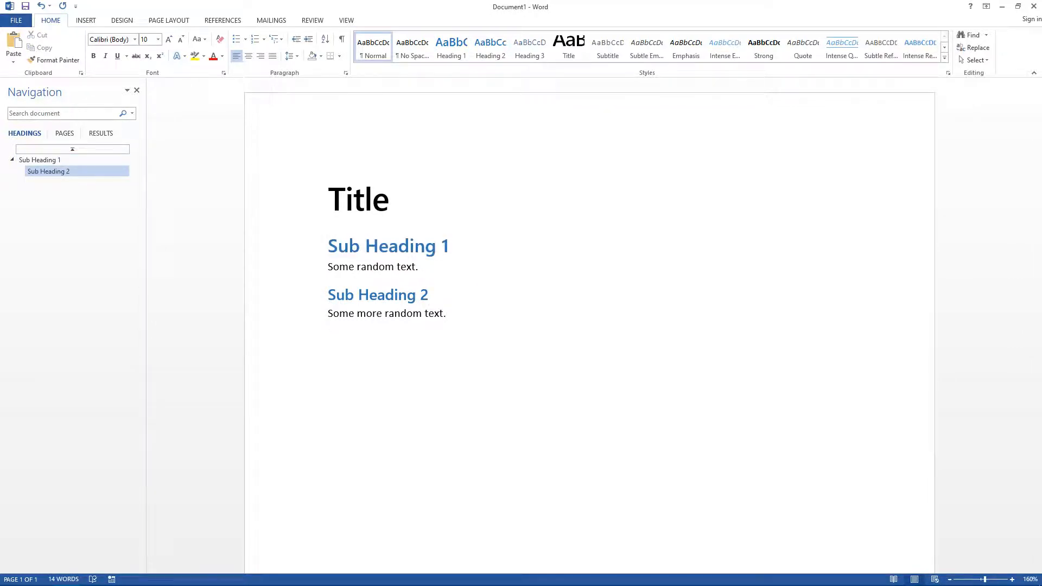
{"action": "type", "text": "Sub Heading 2"}
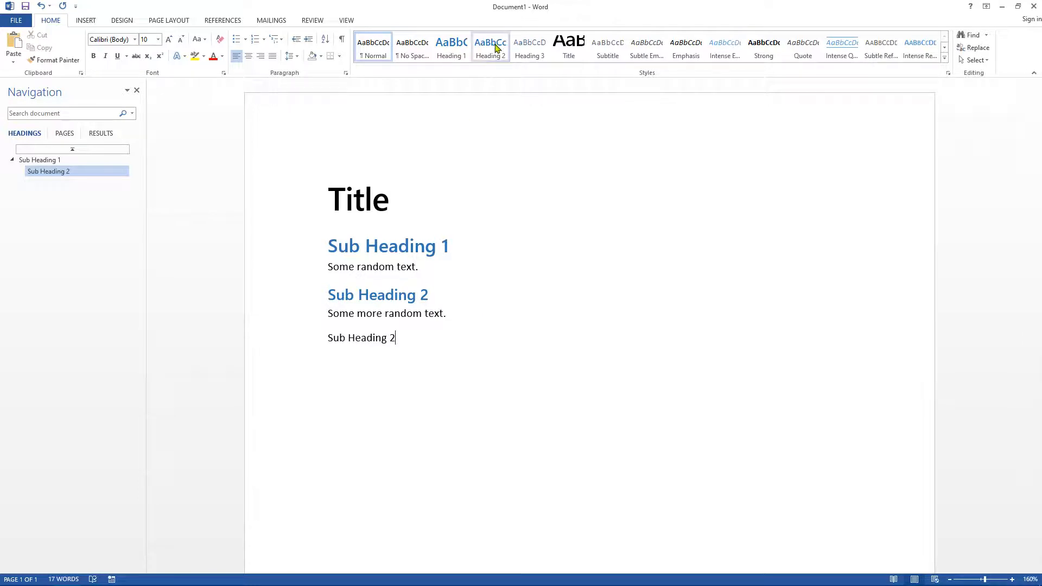
{"action": "left_click", "coordinate": [496, 49]}
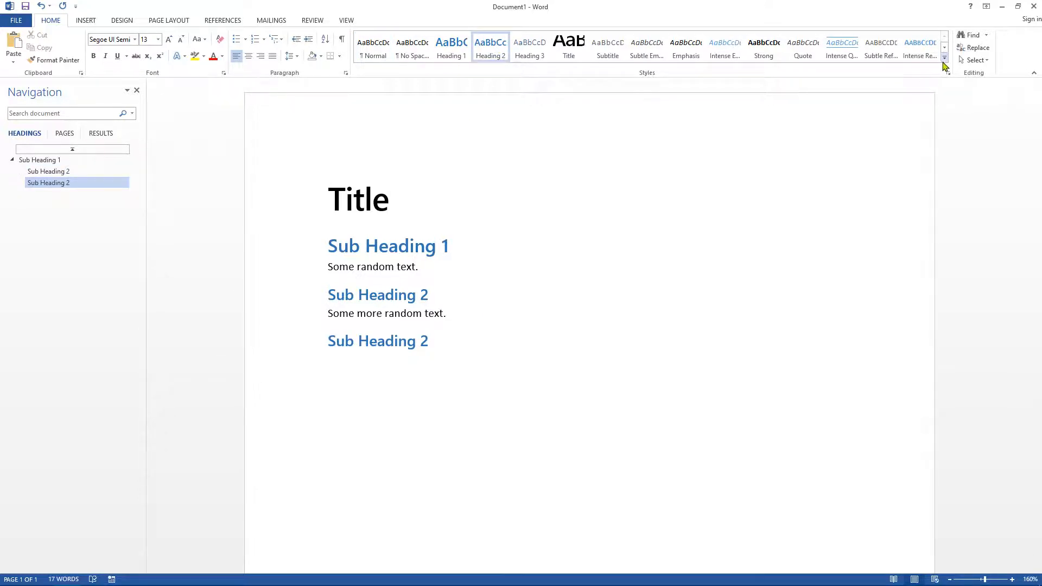
{"action": "left_click", "coordinate": [943, 58]}
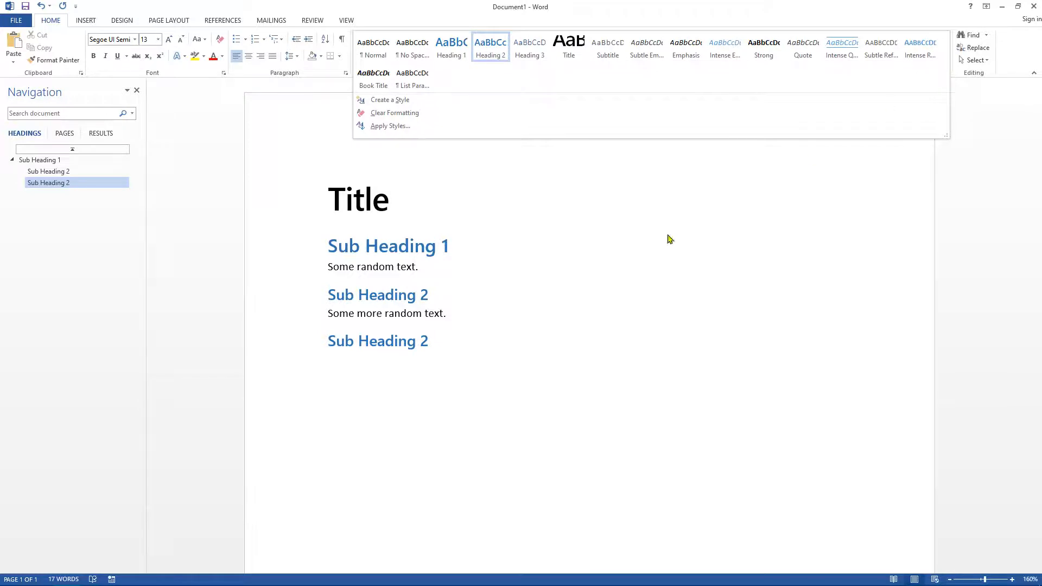
{"action": "left_click", "coordinate": [500, 291]}
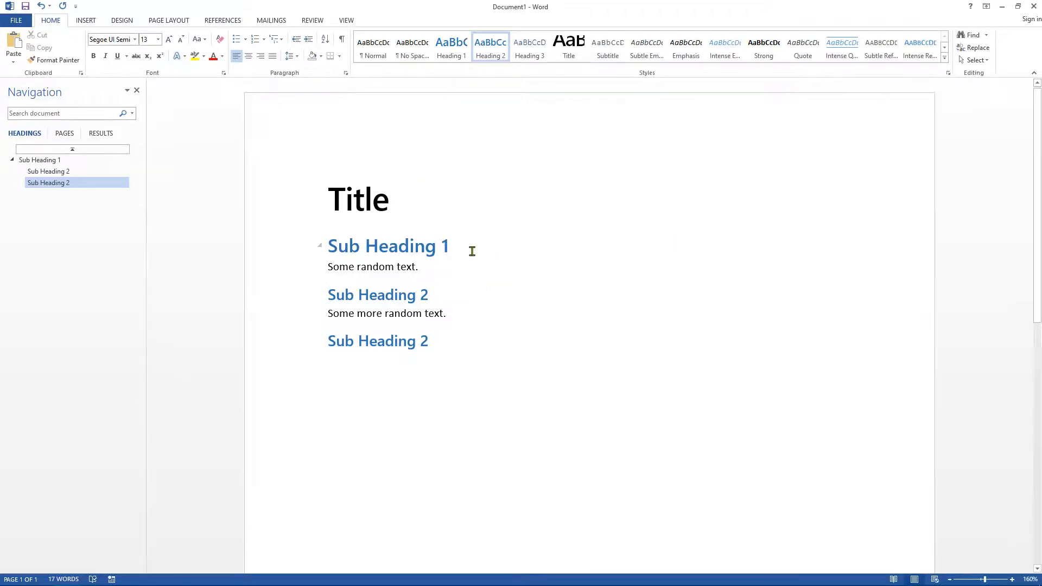
Insert two blank lines above the title and place the insertion point on the first one
{"action": "left_click", "coordinate": [494, 186]}
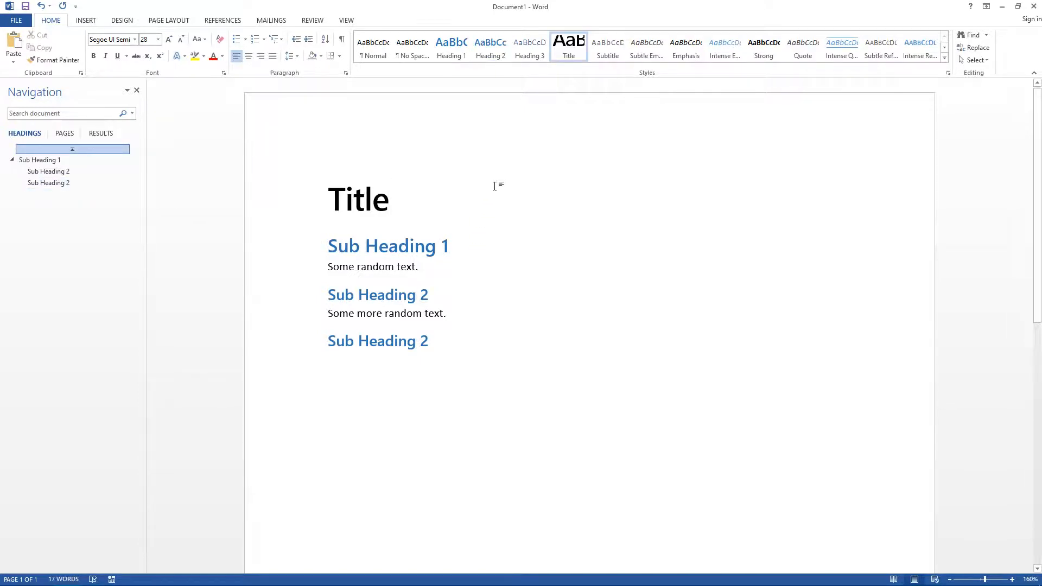
{"action": "key", "text": "Return"}
{"action": "key", "text": "Return"}
{"action": "left_click", "coordinate": [349, 181]}
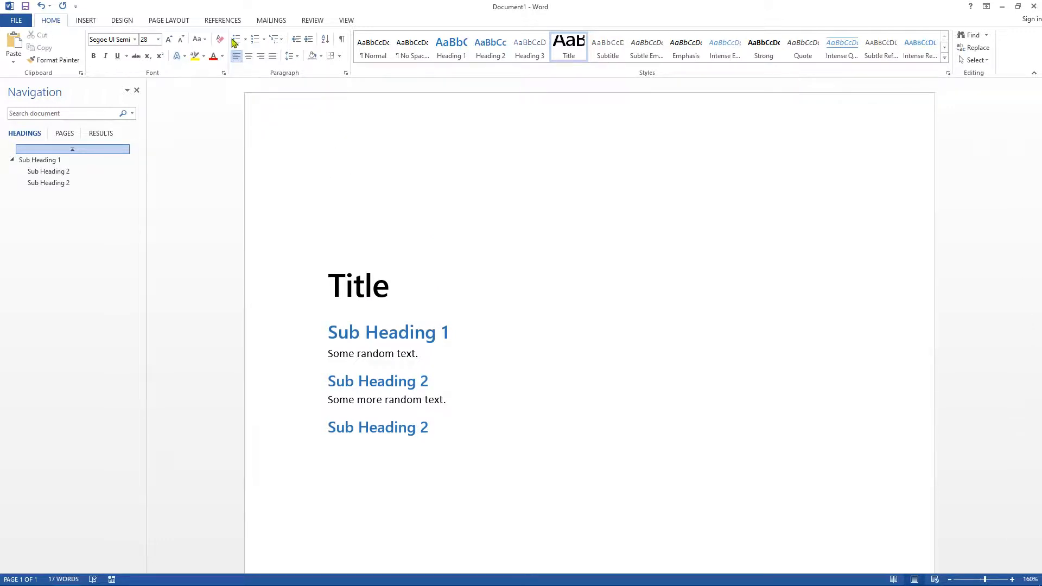
Insert an Automatic Table 1 table of contents above the title and delete the two blank lines beneath it
{"action": "left_click", "coordinate": [222, 21]}
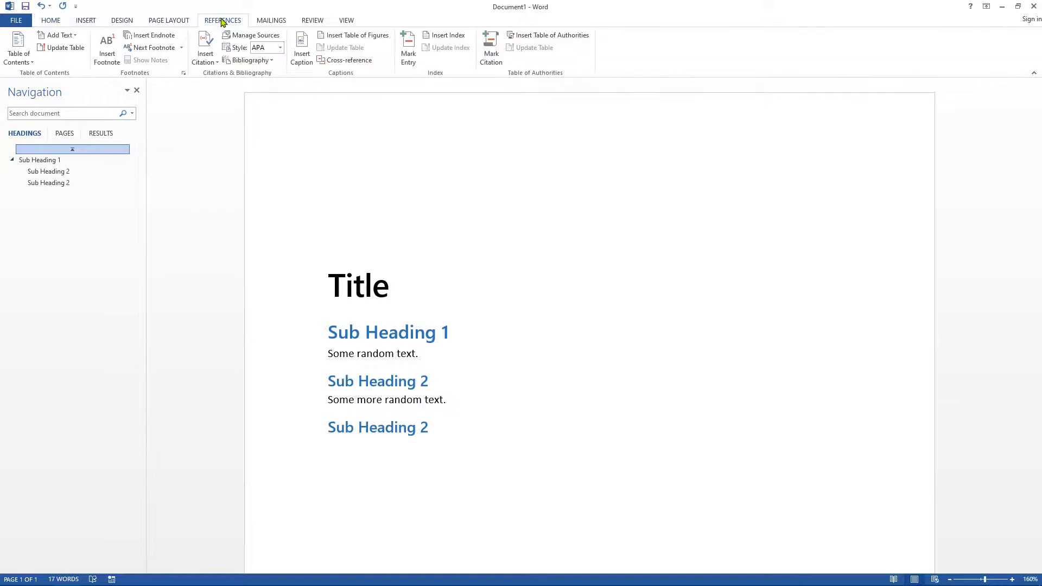
{"action": "left_click", "coordinate": [30, 65]}
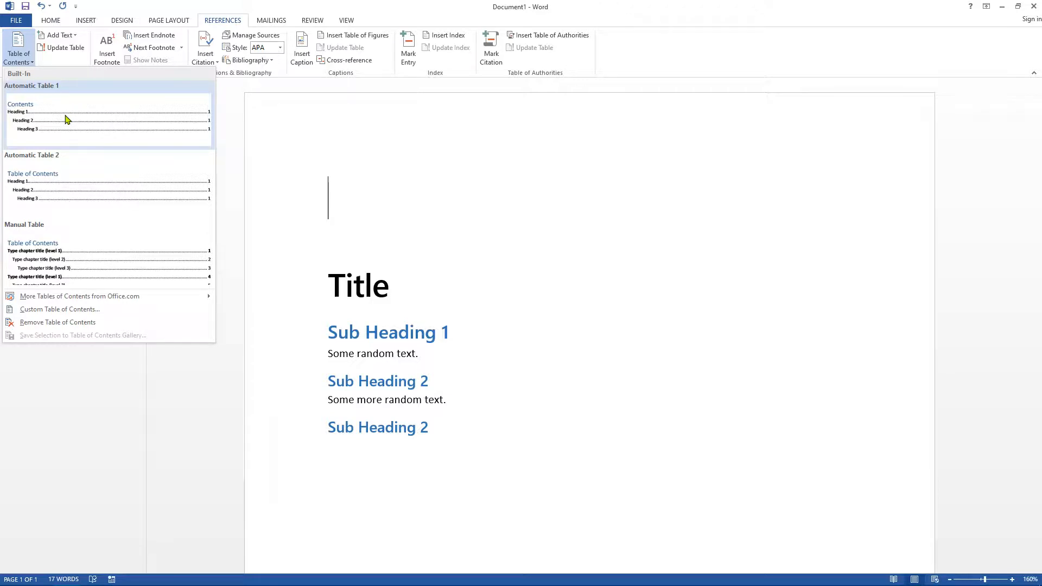
{"action": "left_click", "coordinate": [66, 119]}
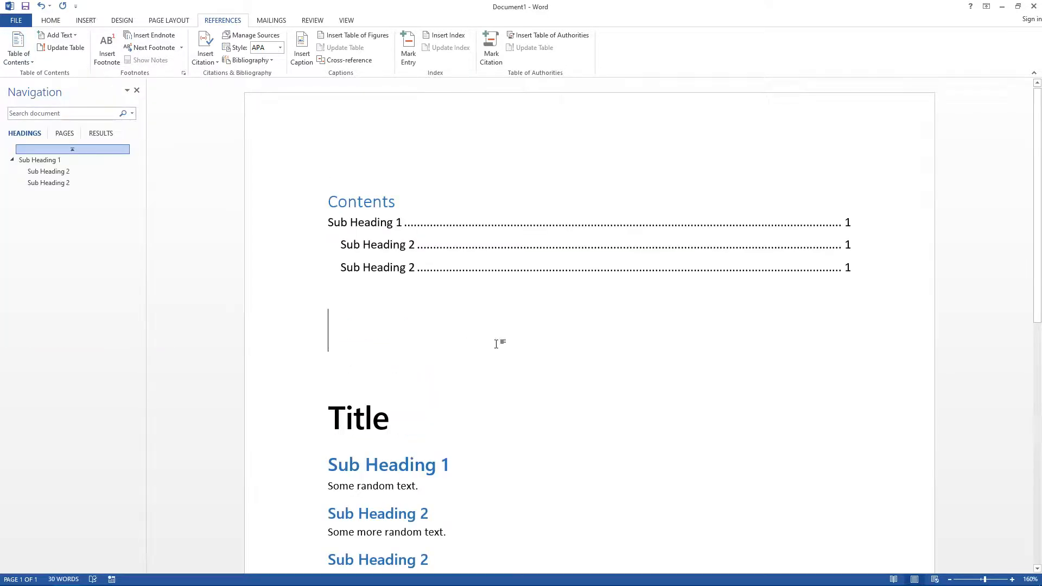
{"action": "key", "text": "Delete"}
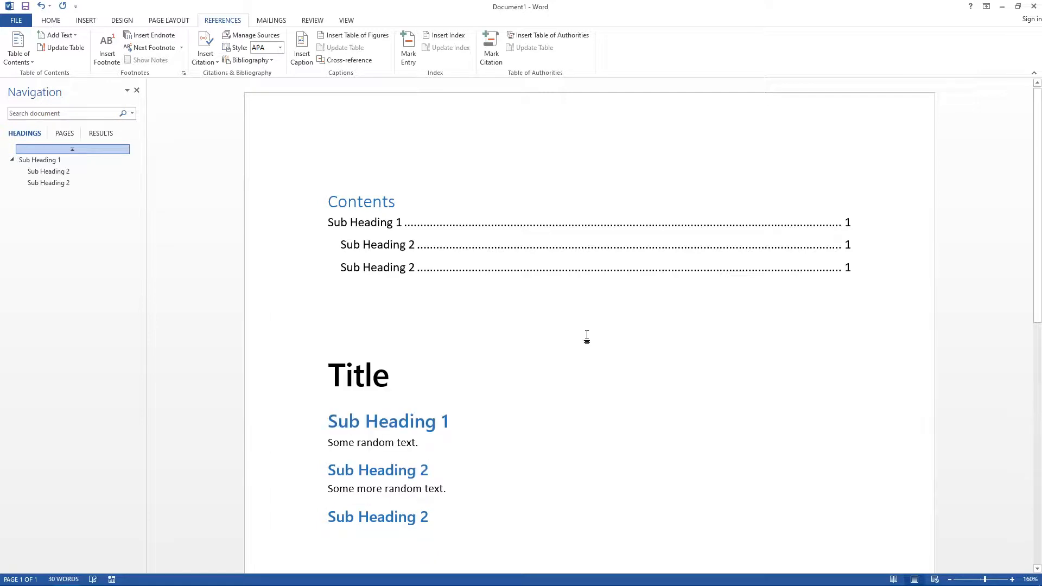
{"action": "key", "text": "Delete"}
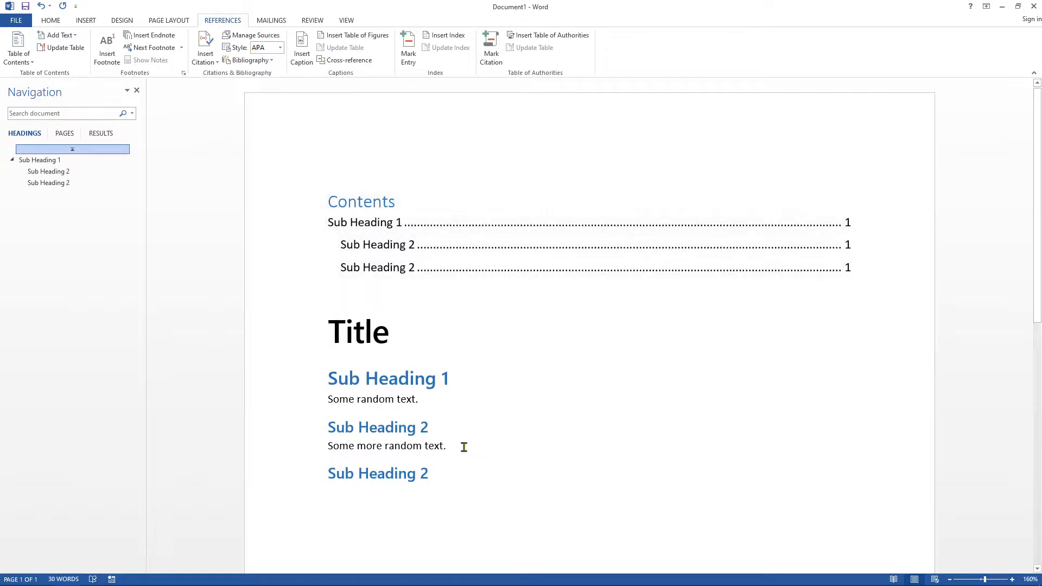
Add the line "Another Sub Heading 2" below the body text of "Sub Heading 1"
{"action": "left_click", "coordinate": [468, 400]}
{"action": "key", "text": "Return"}
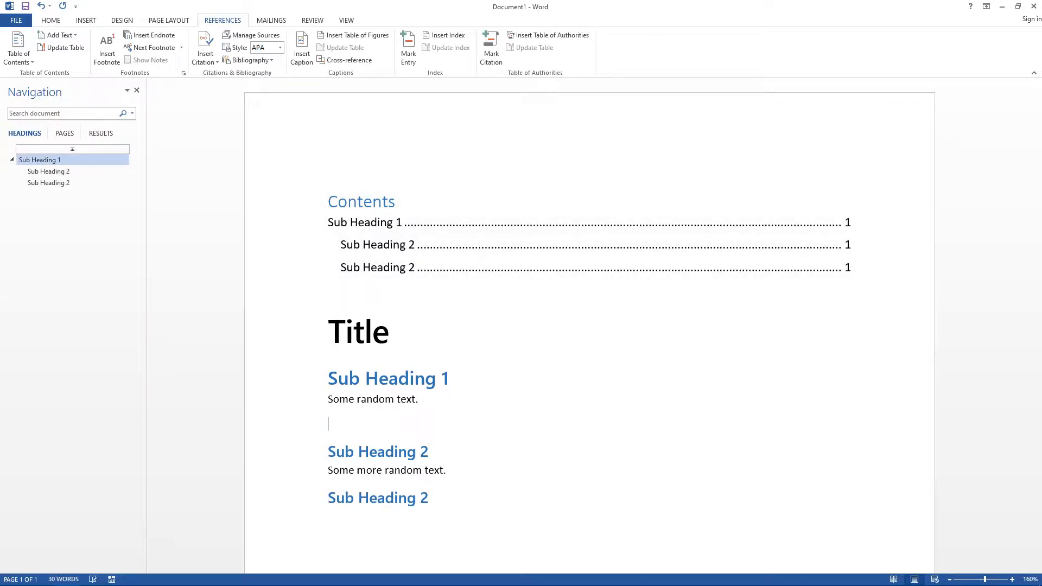
{"action": "type", "text": "Sub Heading 2"}
{"action": "key", "text": "Home"}
{"action": "type", "text": "Another"}
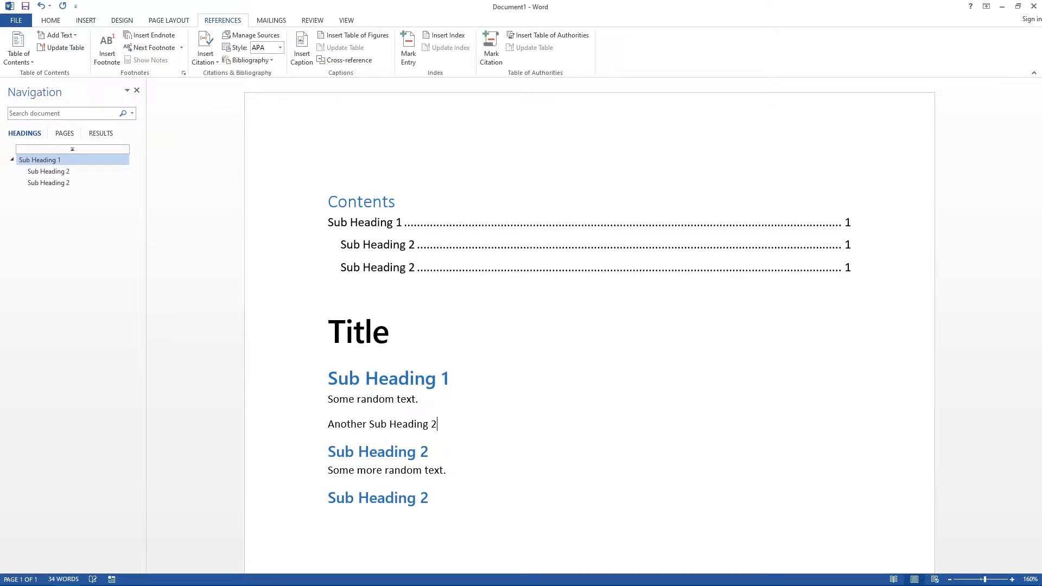
Apply the Heading 2 style to the "Another Sub Heading 2" line
{"action": "left_click", "coordinate": [51, 22]}
{"action": "double_click", "coordinate": [368, 433]}
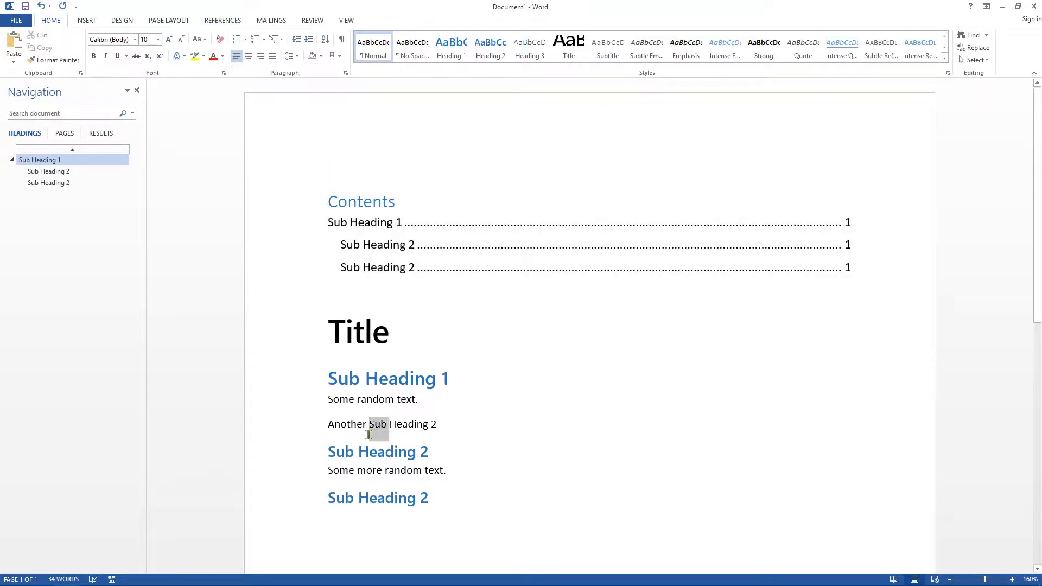
{"action": "triple_click", "coordinate": [351, 429]}
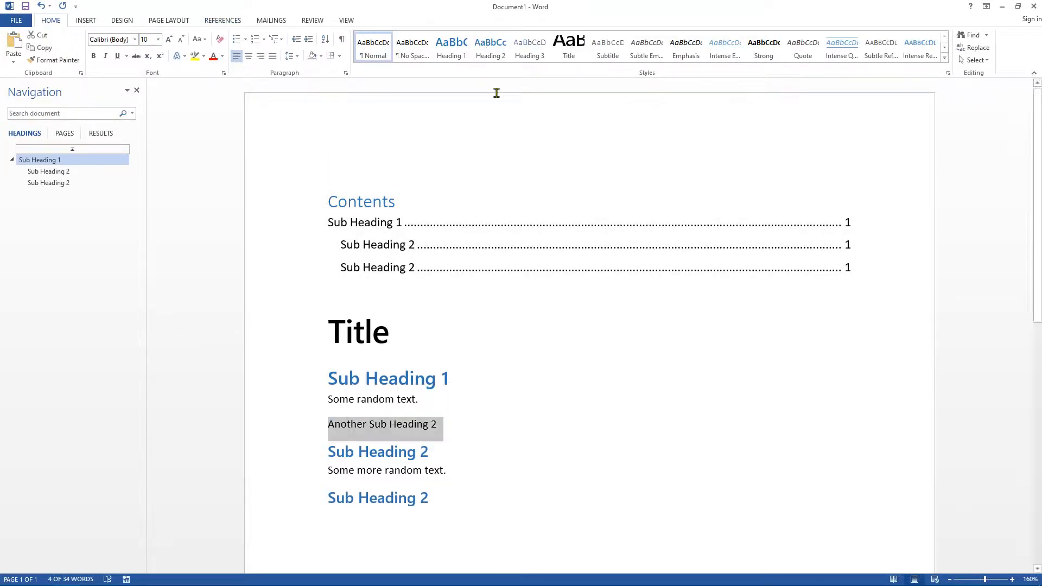
{"action": "left_click", "coordinate": [491, 50]}
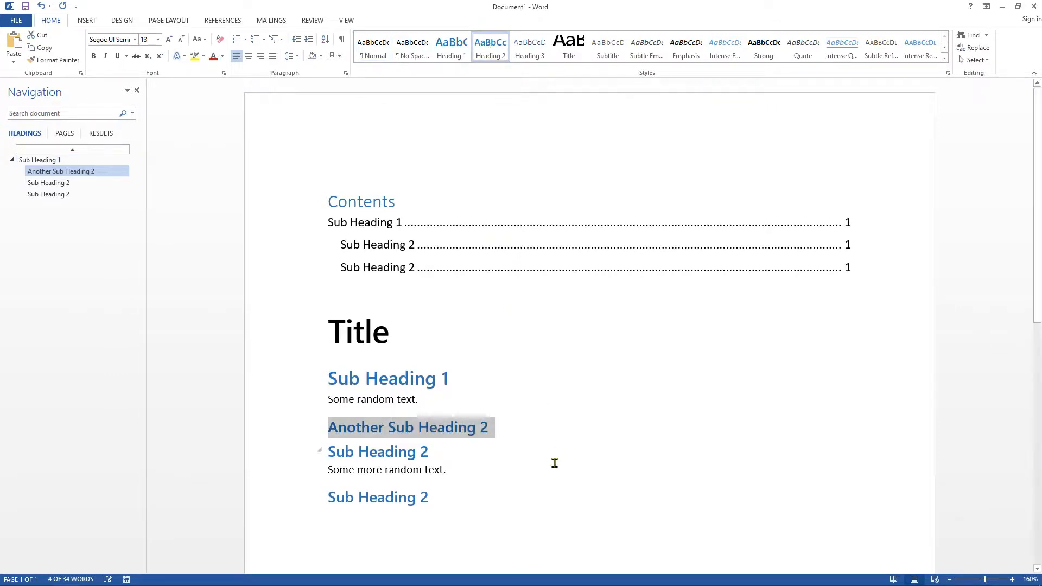
Copy "Some random text." from under "Sub Heading 1" and paste it below "Another Sub Heading 2"
{"action": "left_click", "coordinate": [518, 425]}
{"action": "left_click", "coordinate": [277, 405]}
{"action": "key", "text": "ctrl+c"}
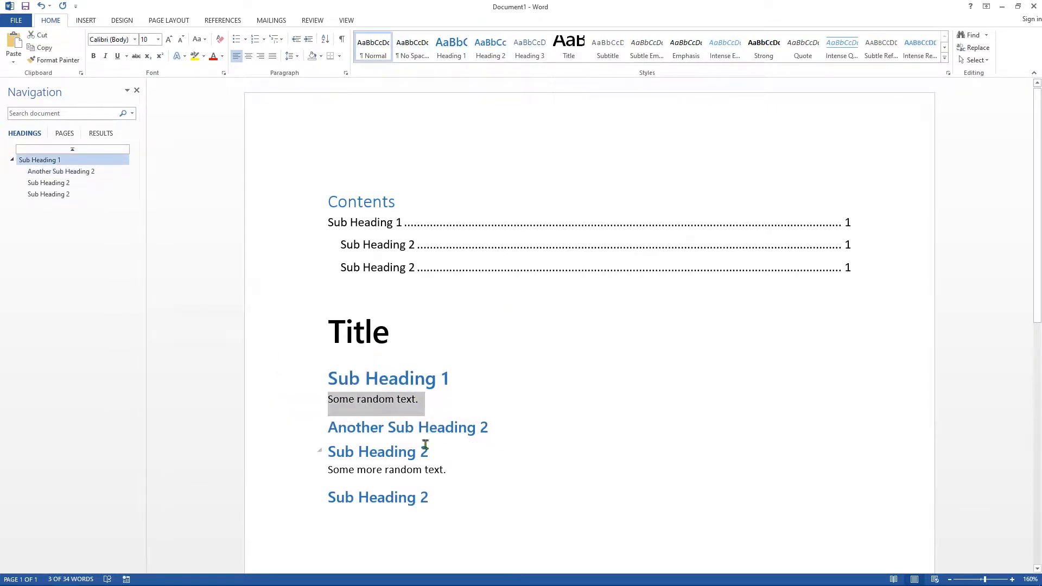
{"action": "left_click", "coordinate": [521, 426]}
{"action": "key", "text": "ctrl+v"}
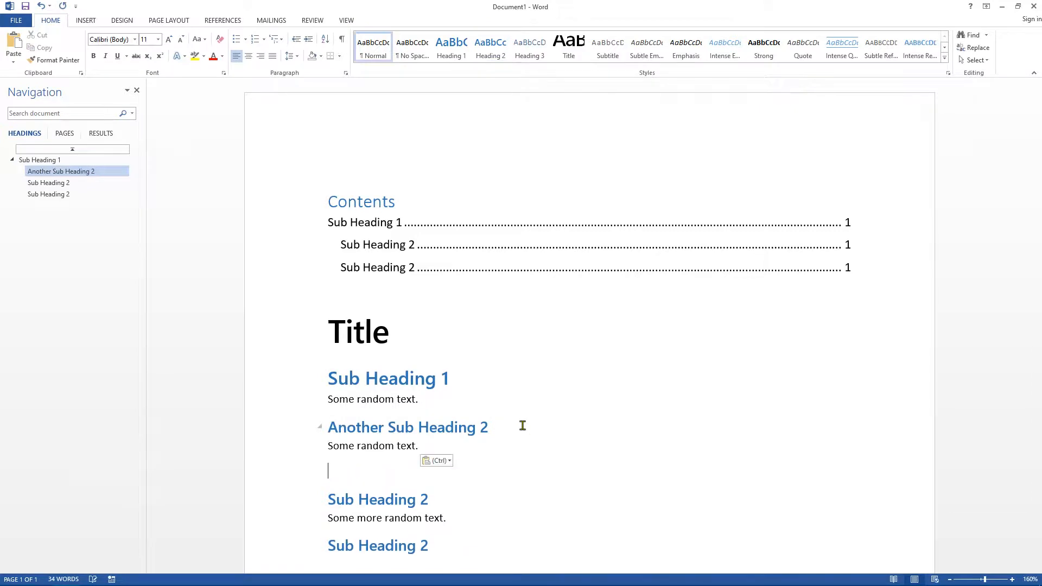
Paste the copied "Some random text." on a new line below the last "Sub Heading 2"
{"action": "key", "text": "Down"}
{"action": "key", "text": "Down"}
{"action": "key", "text": "End"}
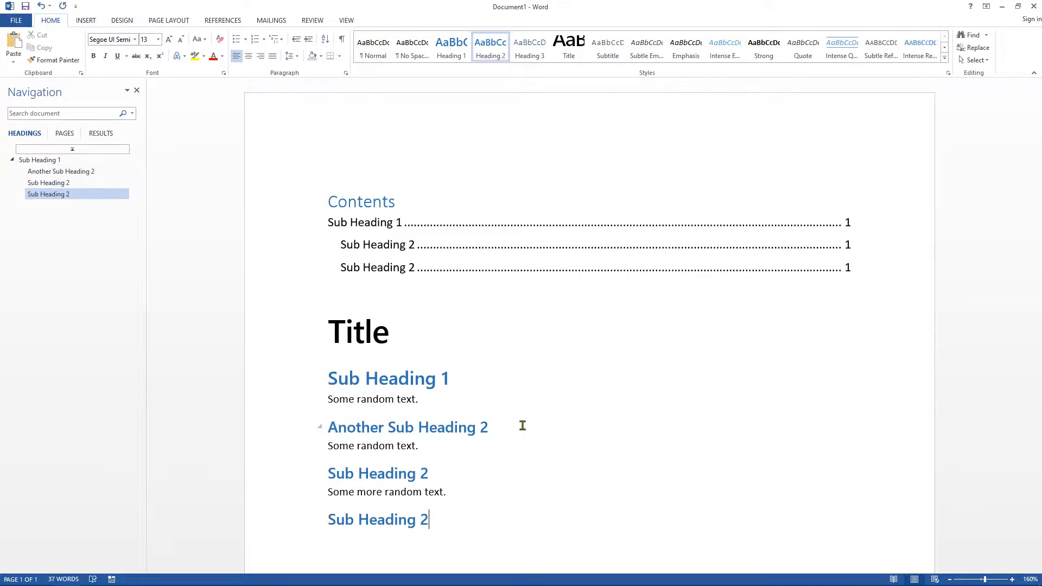
{"action": "key", "text": "Return"}
{"action": "key", "text": "ctrl+v"}
{"action": "key", "text": "Return"}
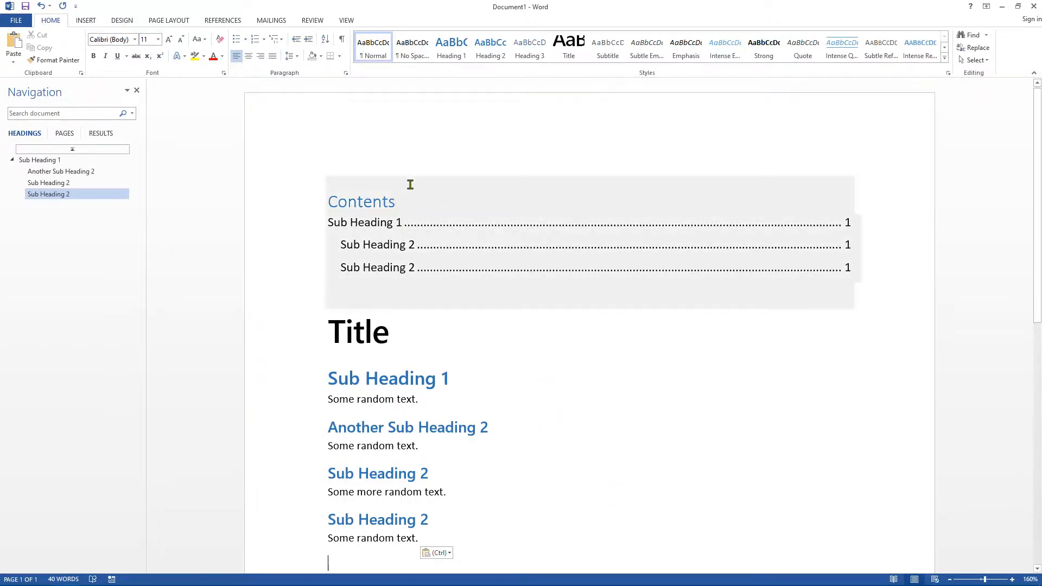
Update the entire table of contents to match the document's current headings
{"action": "left_click", "coordinate": [410, 185]}
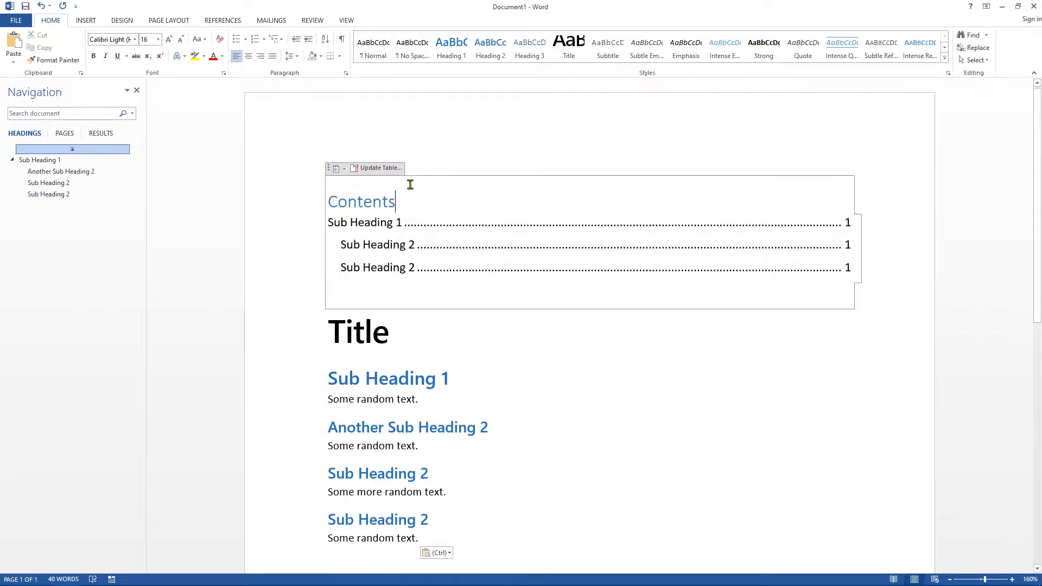
{"action": "left_click", "coordinate": [373, 170]}
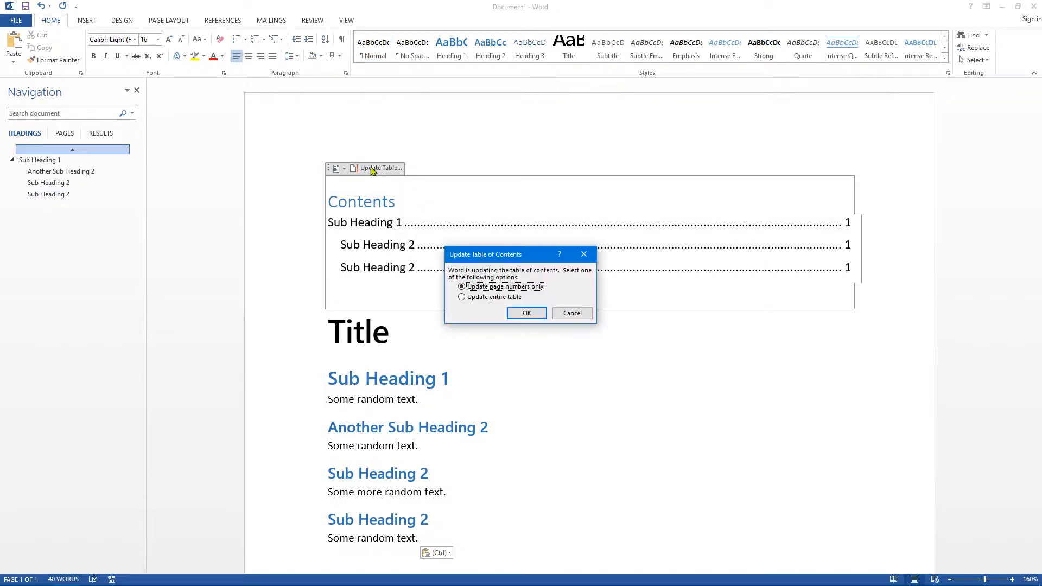
{"action": "left_click", "coordinate": [461, 297]}
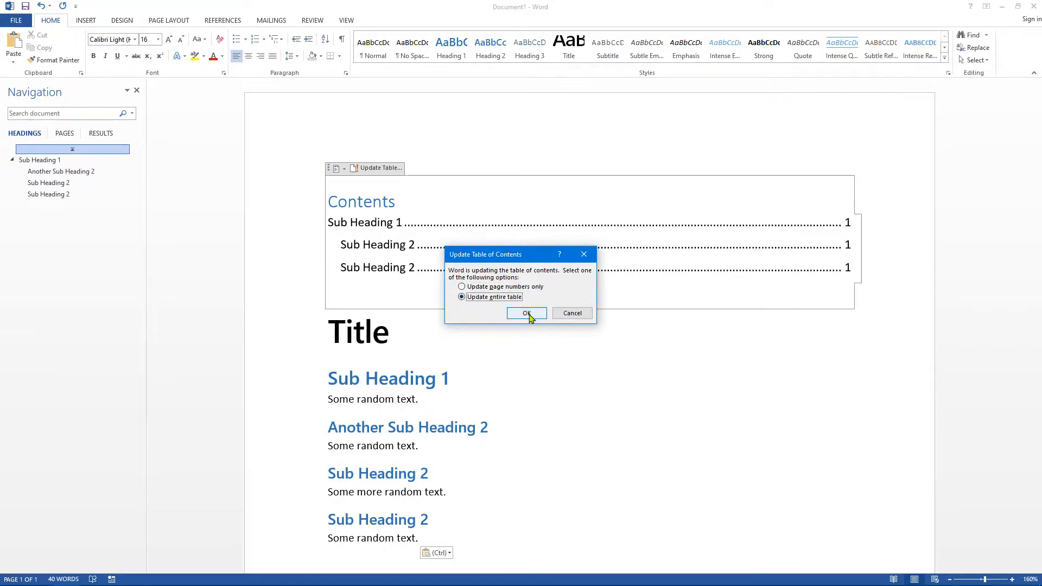
{"action": "left_click", "coordinate": [529, 315]}
{"action": "scroll", "coordinate": [528, 315], "scroll_direction": "down", "scroll_amount": 3}
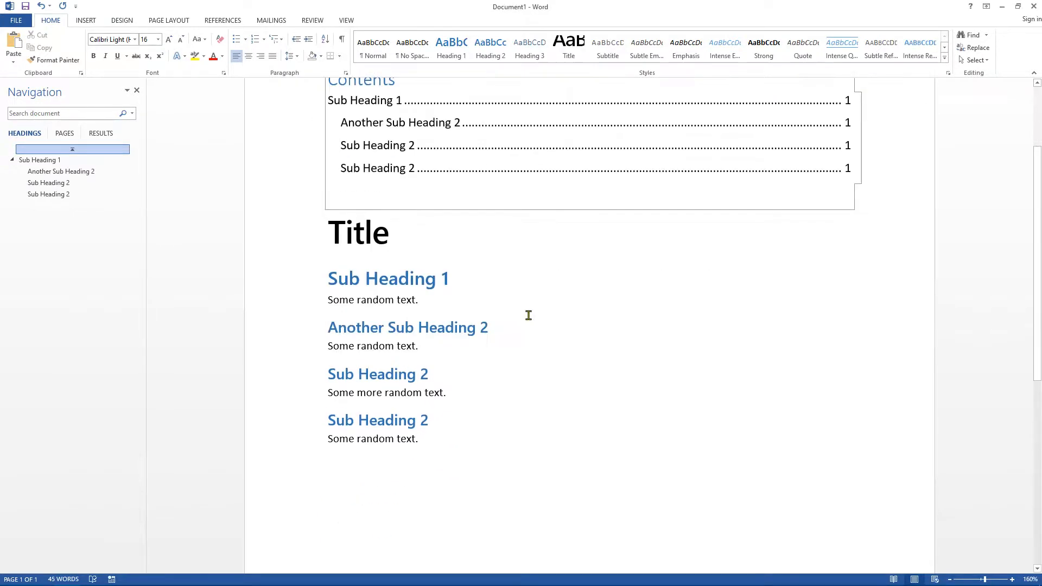
{"action": "left_click", "coordinate": [420, 489]}
{"action": "scroll", "coordinate": [421, 488], "scroll_direction": "up", "scroll_amount": 3}
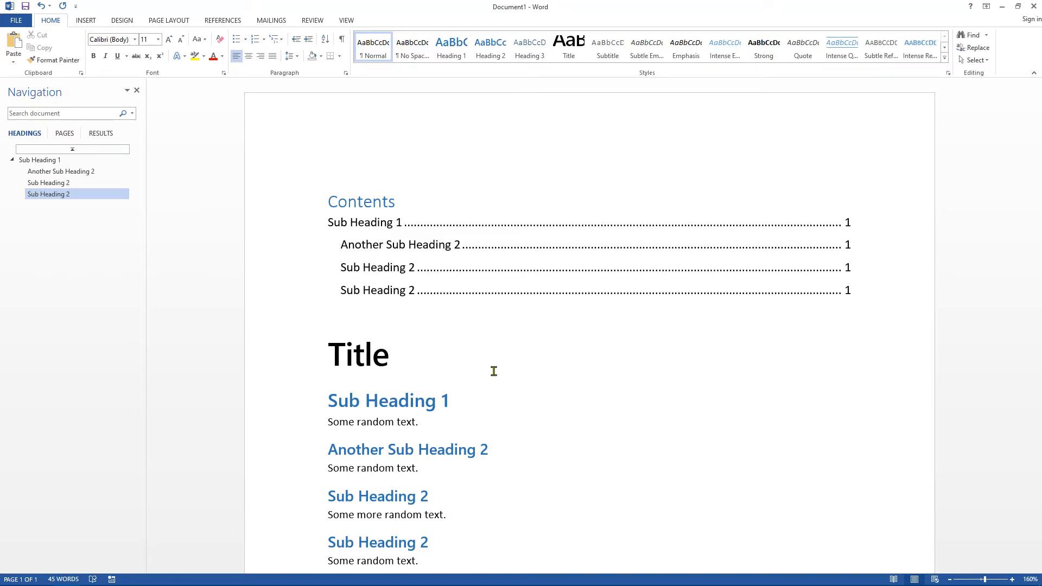
{"action": "scroll", "coordinate": [544, 315], "scroll_direction": "down", "scroll_amount": 3}
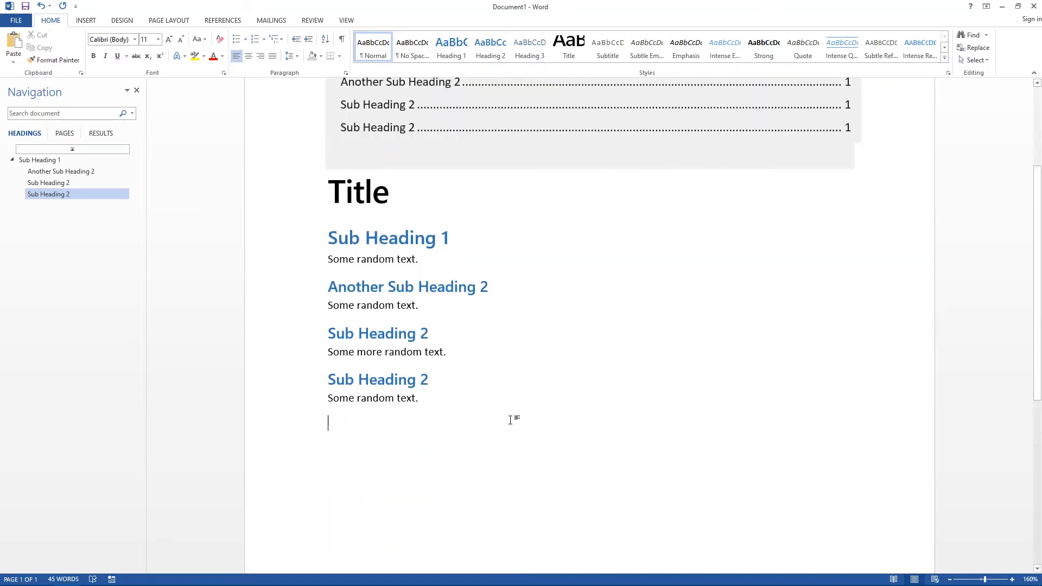
{"action": "scroll", "coordinate": [483, 453], "scroll_direction": "up", "scroll_amount": 2}
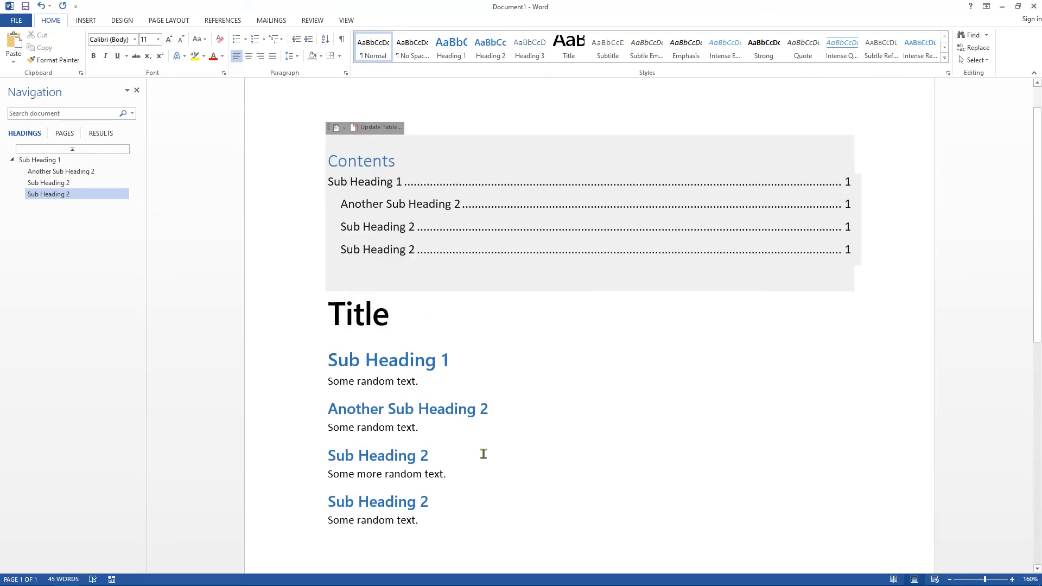
{"action": "scroll", "coordinate": [483, 453], "scroll_direction": "down", "scroll_amount": 2}
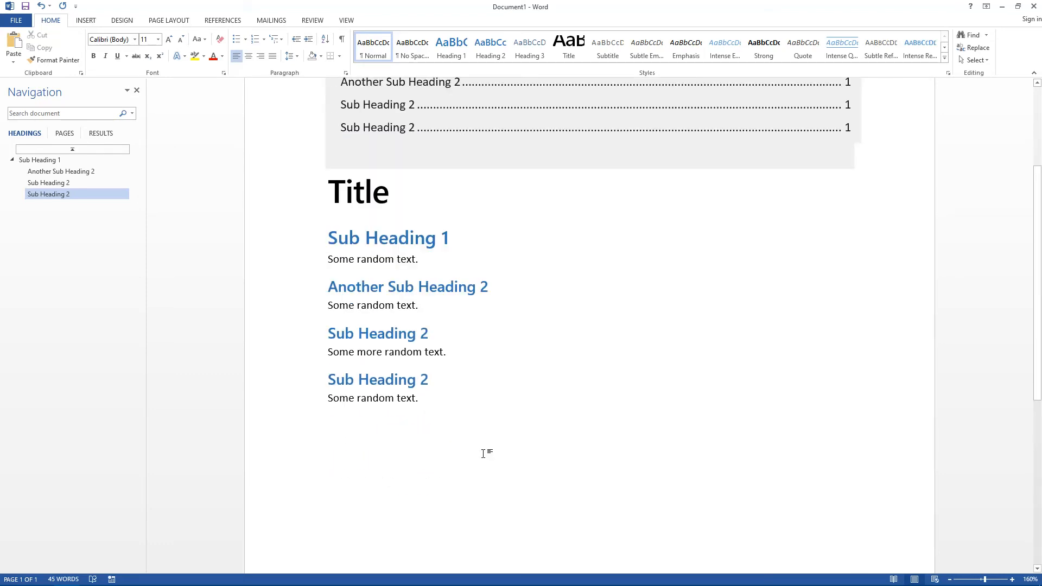